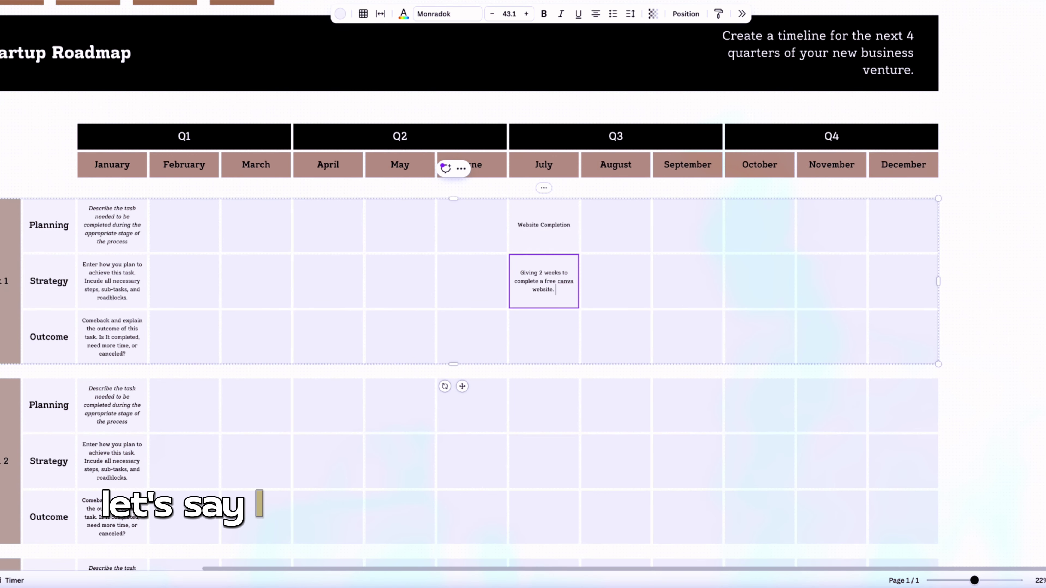
Finish the Task 1 strategy note for July with the word "Photoshoot.".
text(shoot.)
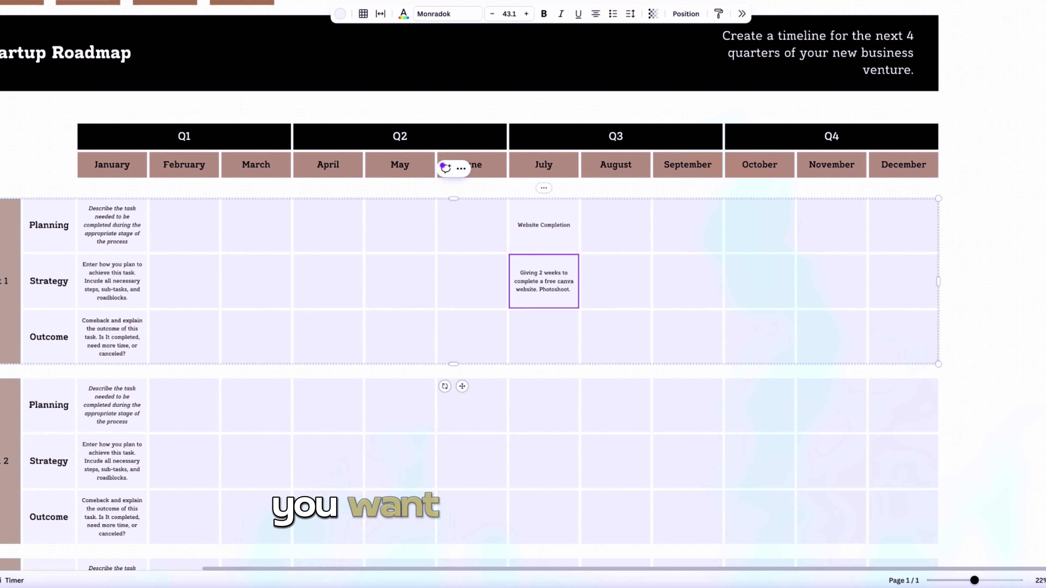
text(sbcfajkdvgsjbvksjfbvk sbv)
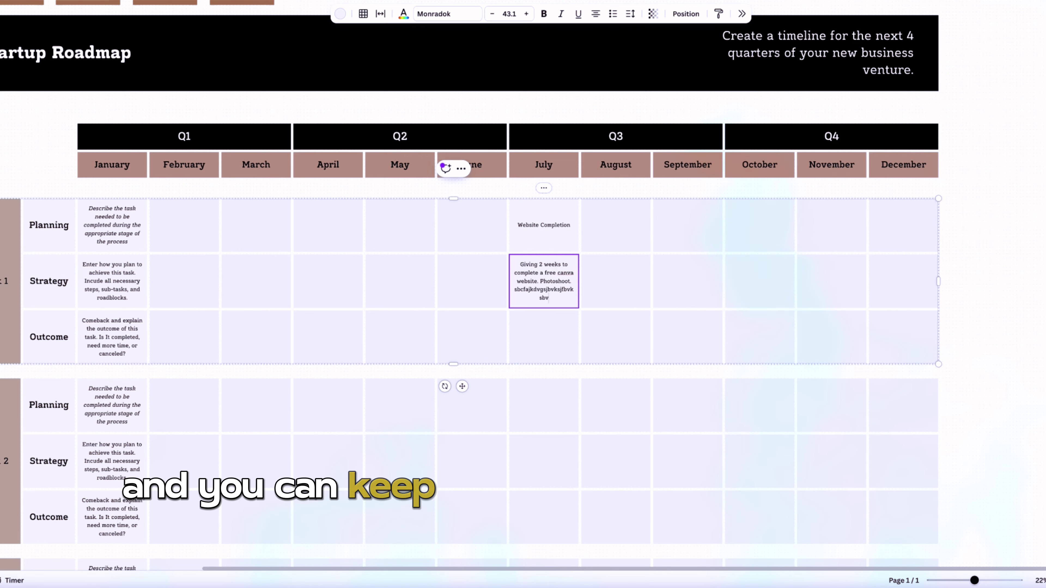
text(kfbkfbvksdvsbfvnvk.fbkjdfkbndfkbn)
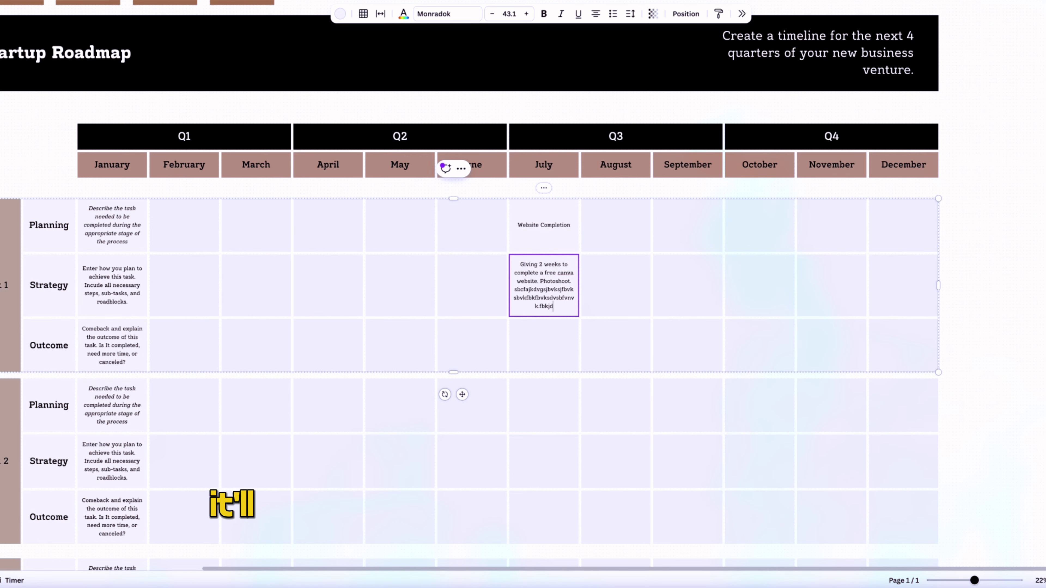
key(BackSpace)
key(BackSpace)
key(BackSpace)
key(BackSpace)
key(BackSpace)
key(BackSpace)
key(BackSpace)
key(BackSpace)
key(BackSpace)
key(BackSpace)
key(BackSpace)
key(BackSpace)
key(BackSpace)
key(BackSpace)
key(BackSpace)
key(BackSpace)
key(BackSpace)
key(BackSpace)
key(BackSpace)
key(BackSpace)
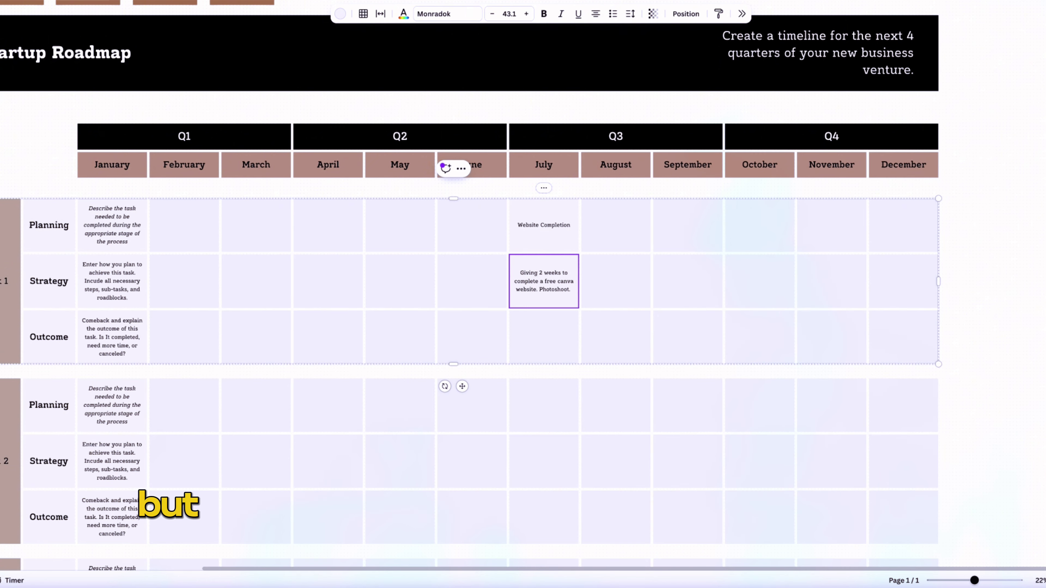
Extend the Task 1 planning entry for July to read "Website Completion by July 2".
click(541, 342)
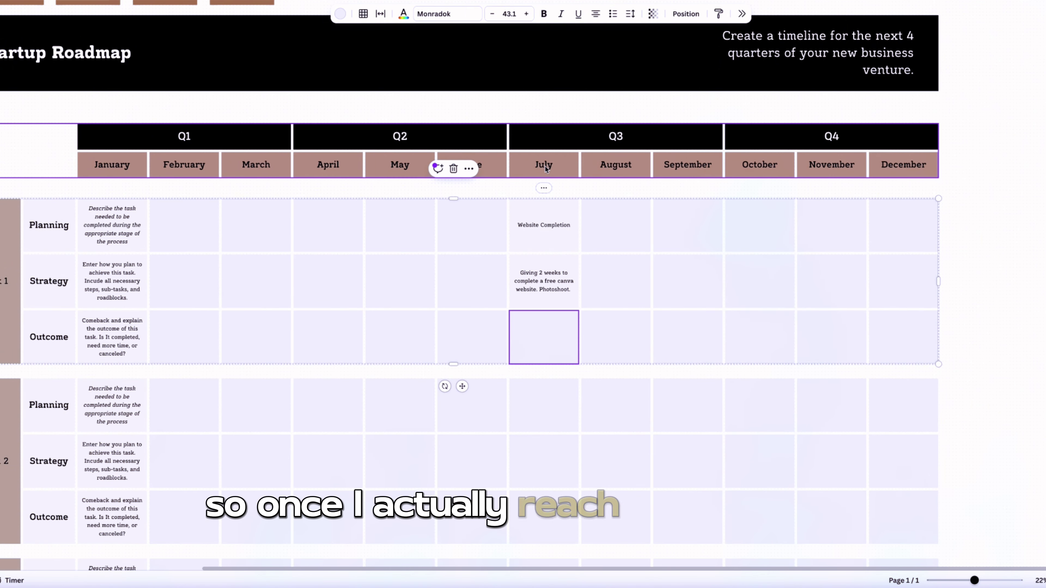
double_click(570, 227)
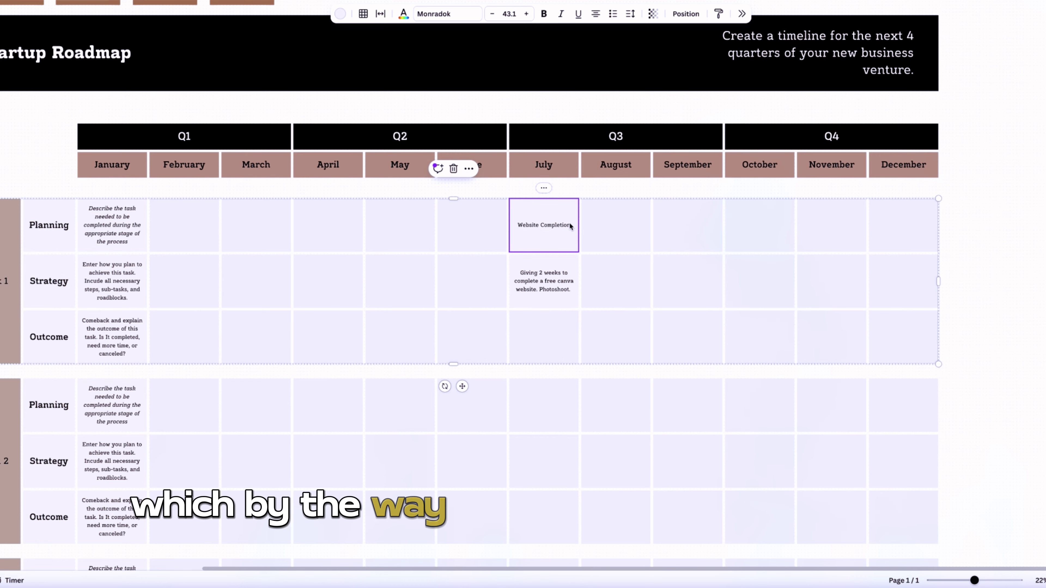
click(572, 225)
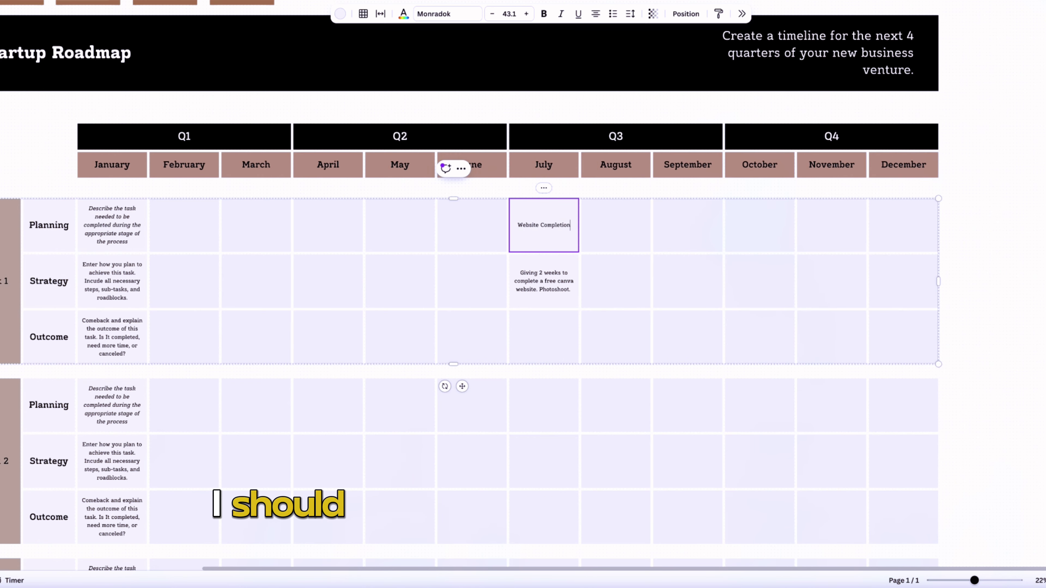
text(by)
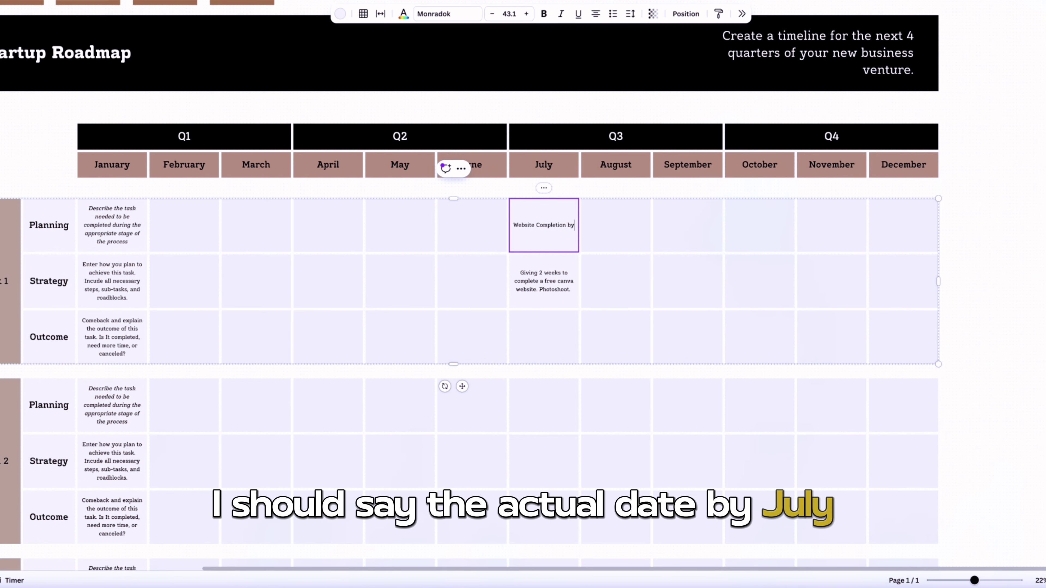
text( July )
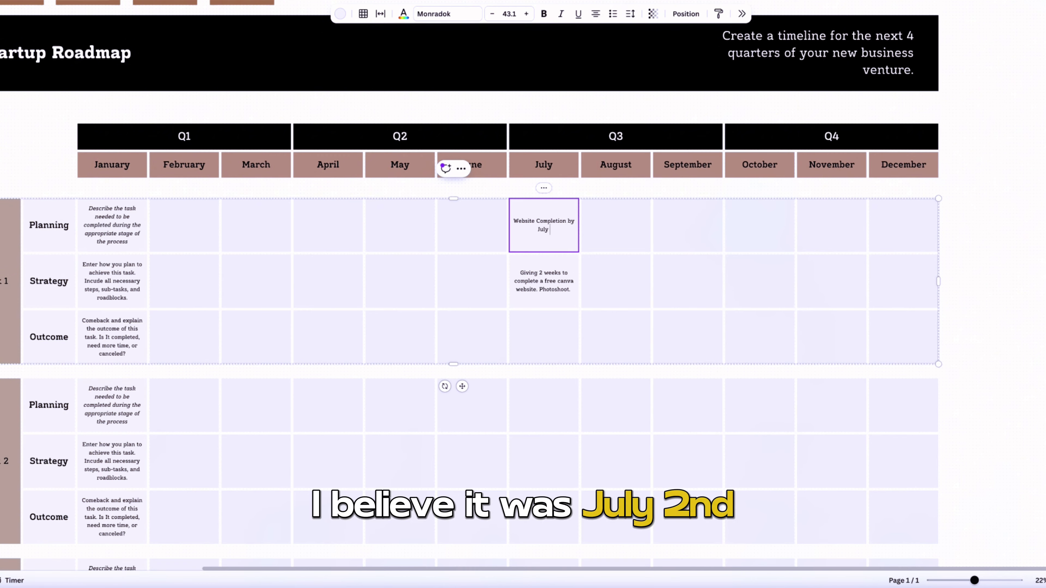
text(2)
Fill the Task 1 outcome cell for July with the placeholder text "fgekrngkerjbgrebgirenigunerigbresbgrgeigk".
click(544, 330)
click(339, 14)
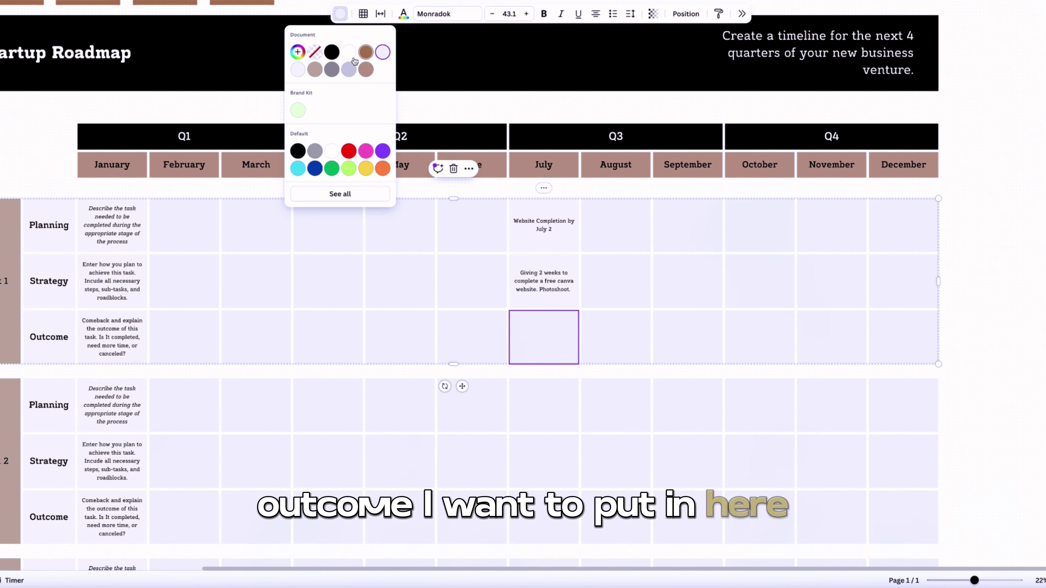
click(541, 335)
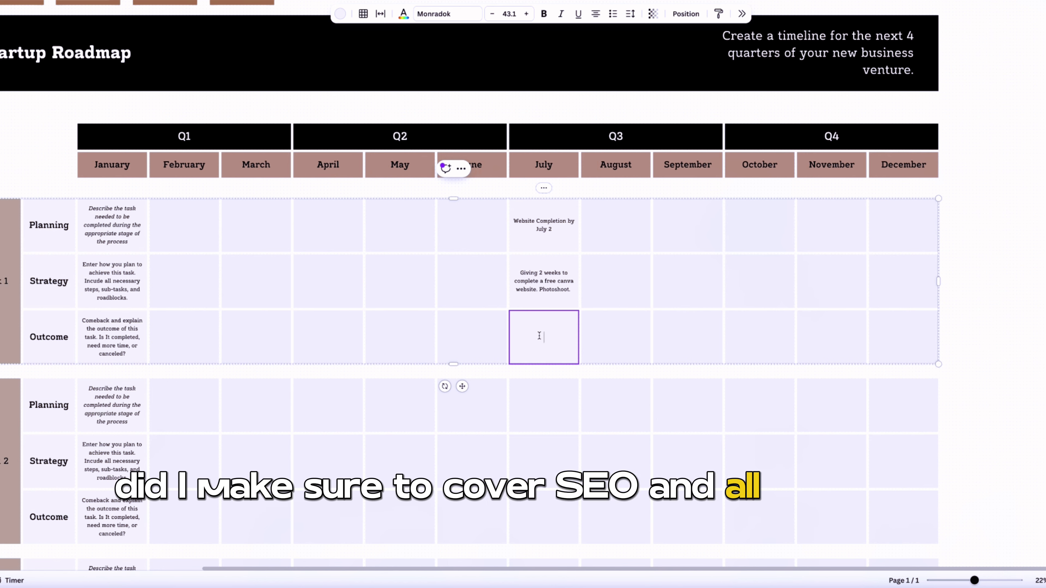
text(fgekrngkerjbgrebgirenigunerigbresbgrgeigk)
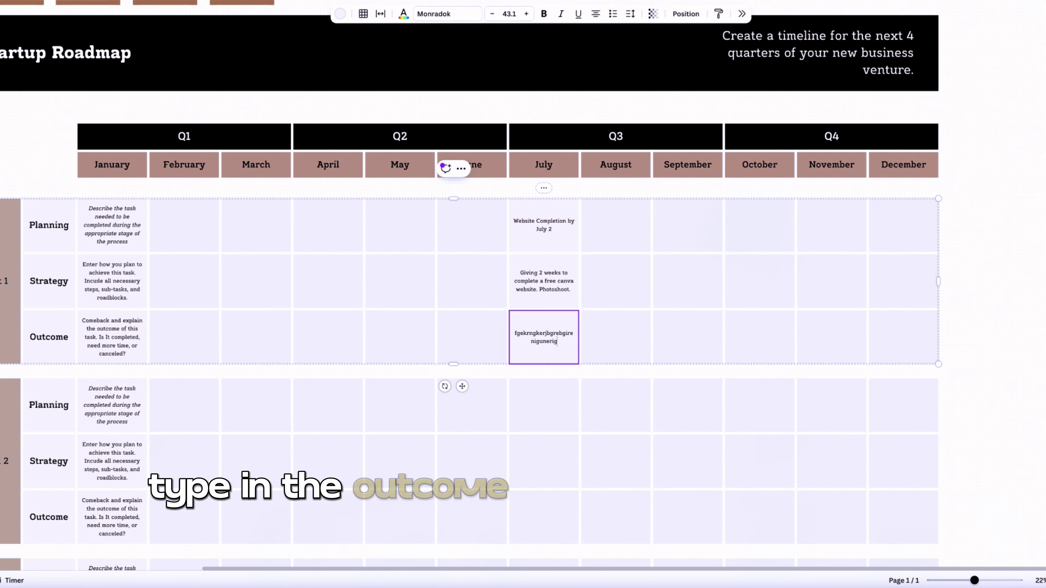
Replace the Task 1 label of the first task table with "Website".
click(8, 281)
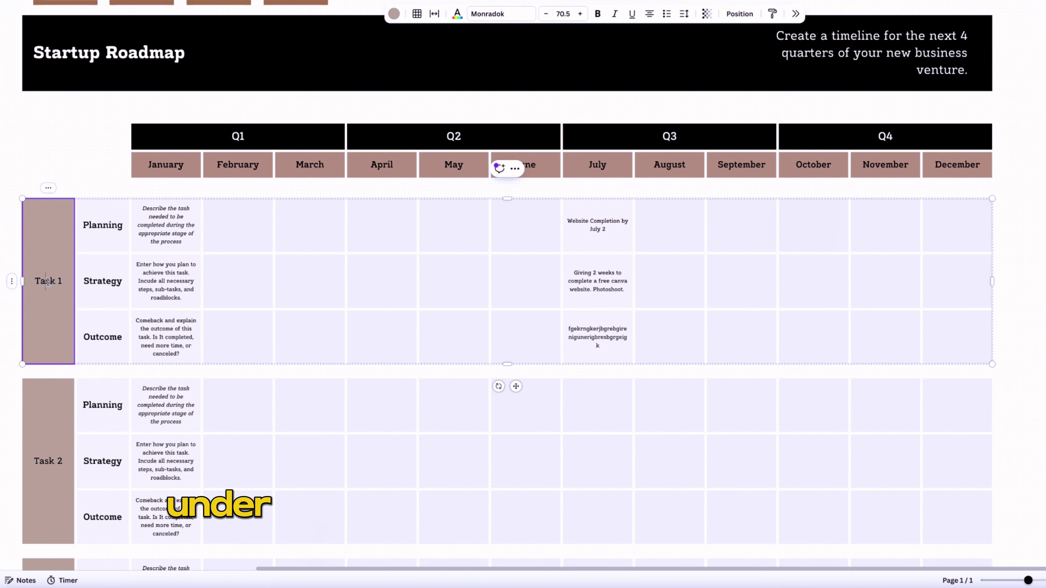
click(43, 281)
text(We)
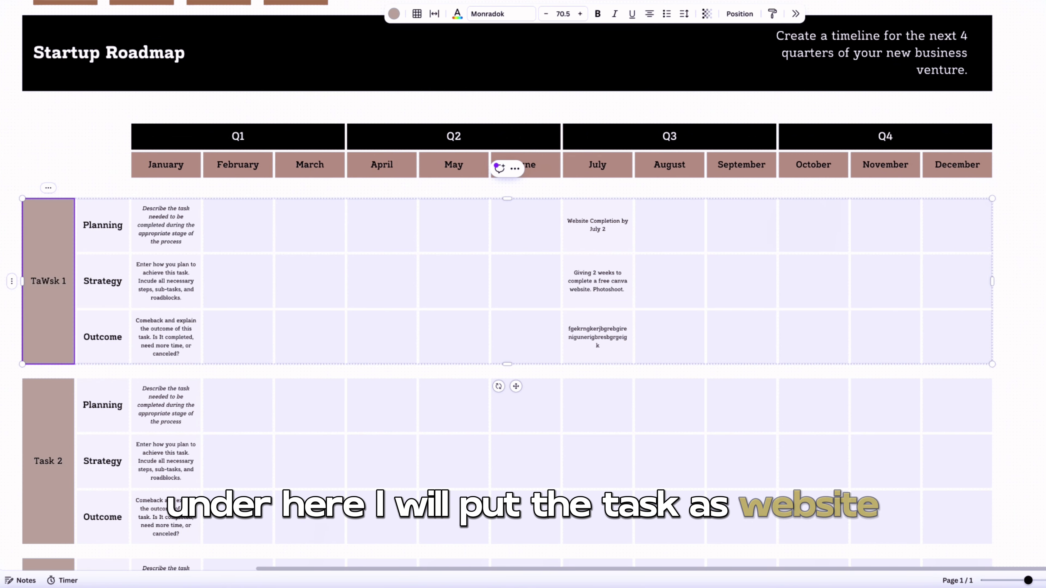
key(BackSpace)
key(BackSpace)
key(BackSpace)
click(57, 281)
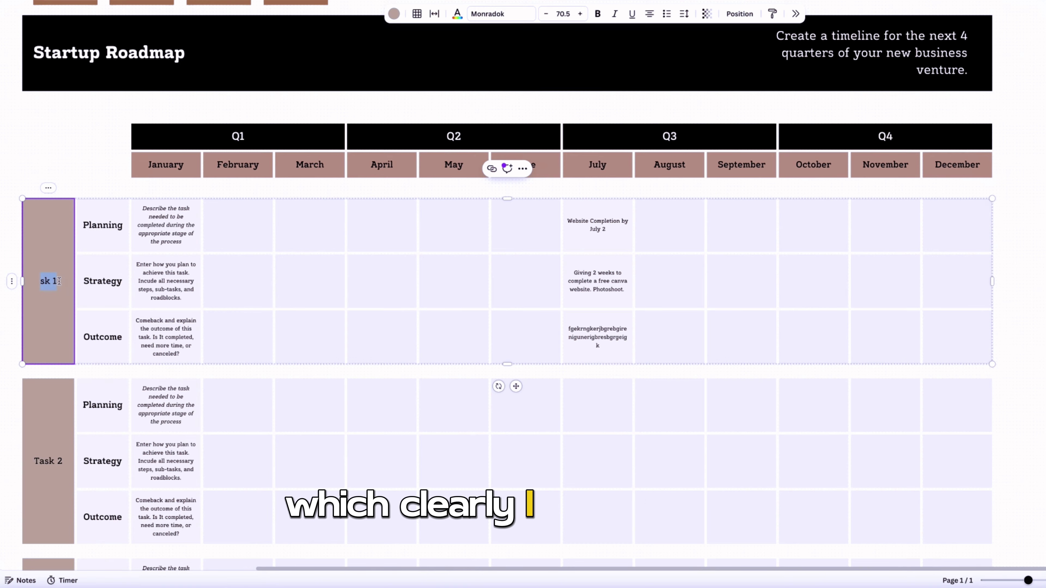
text(Website)
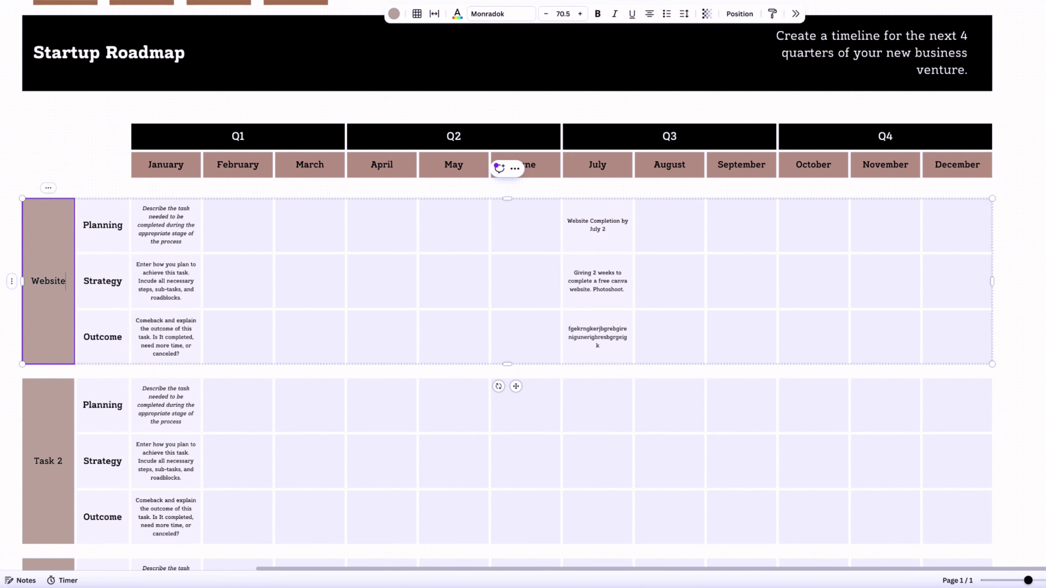
Replace the Task 2 label of the second task table with "Inventory".
scroll(88, 403, left, 1)
scroll(88, 403, down, 3)
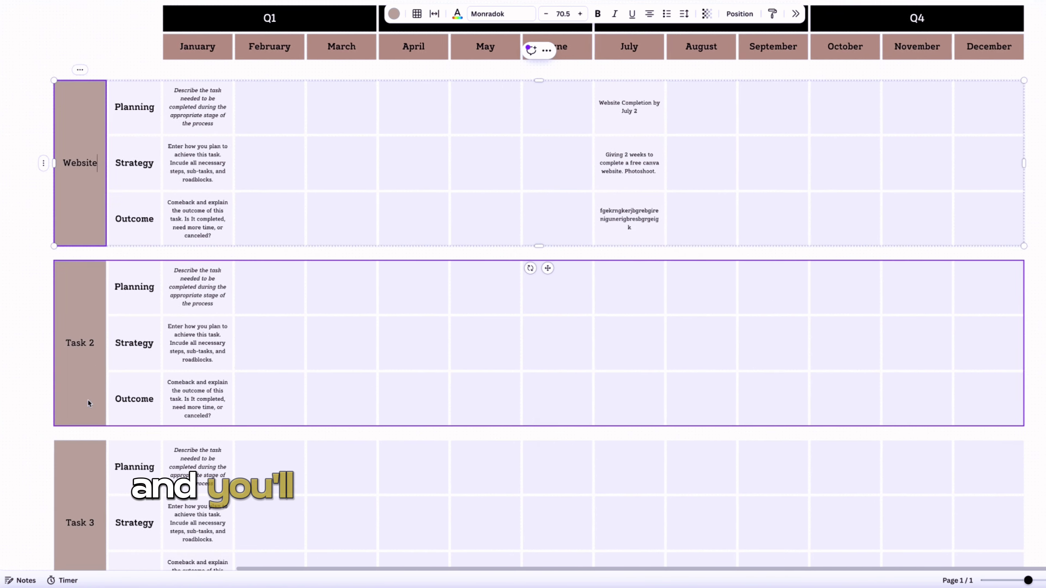
scroll(115, 341, up, 4)
scroll(116, 341, right, 1)
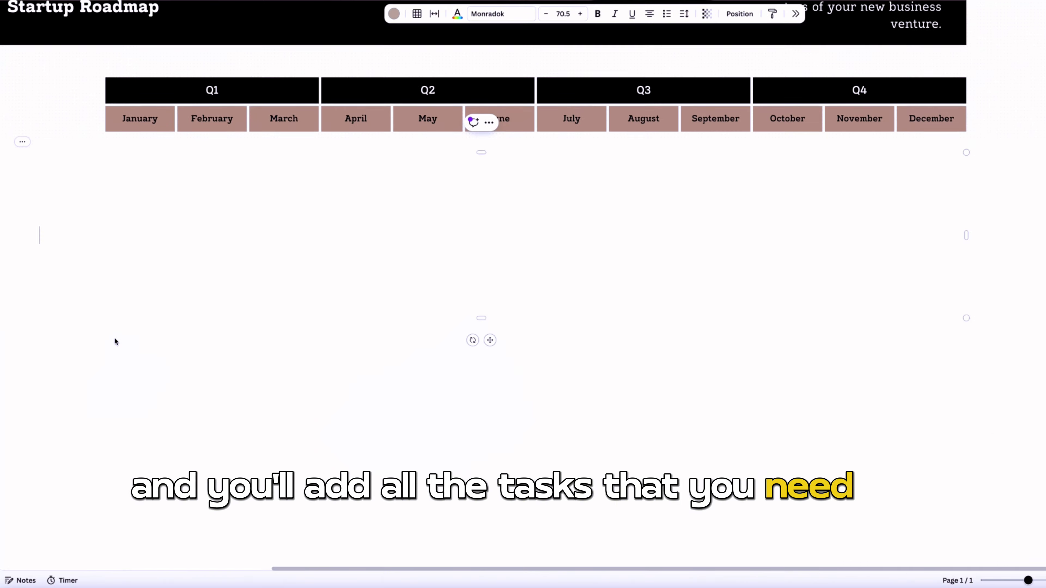
scroll(116, 341, down, 5)
scroll(116, 341, left, 1)
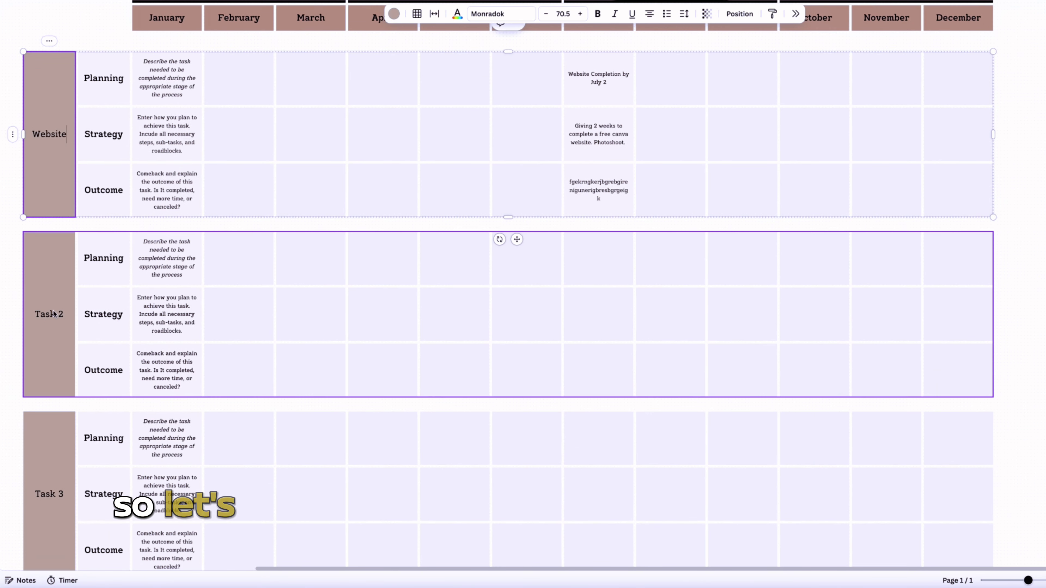
click(50, 316)
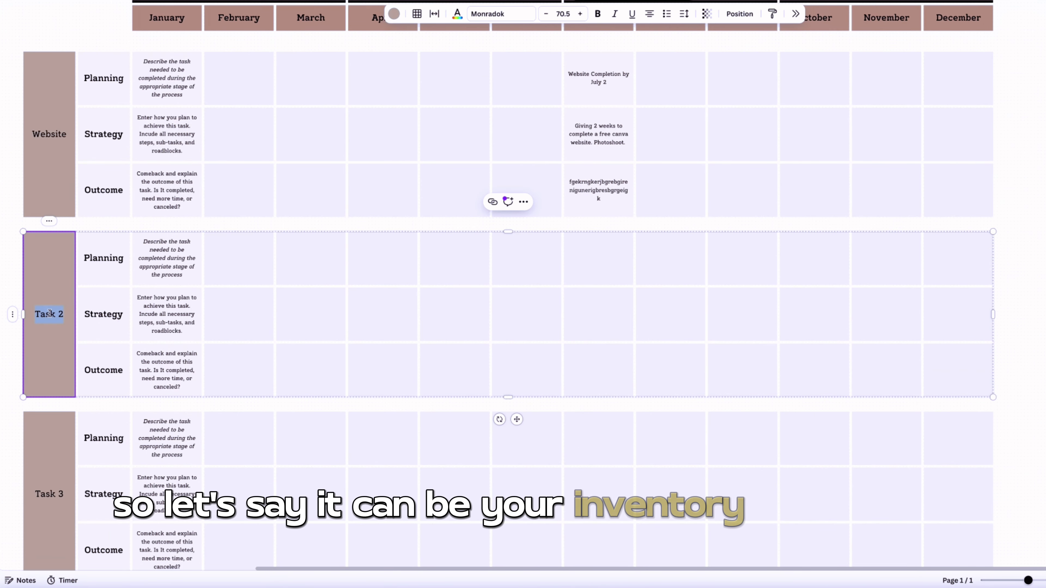
key(BackSpace)
text(Inventory)
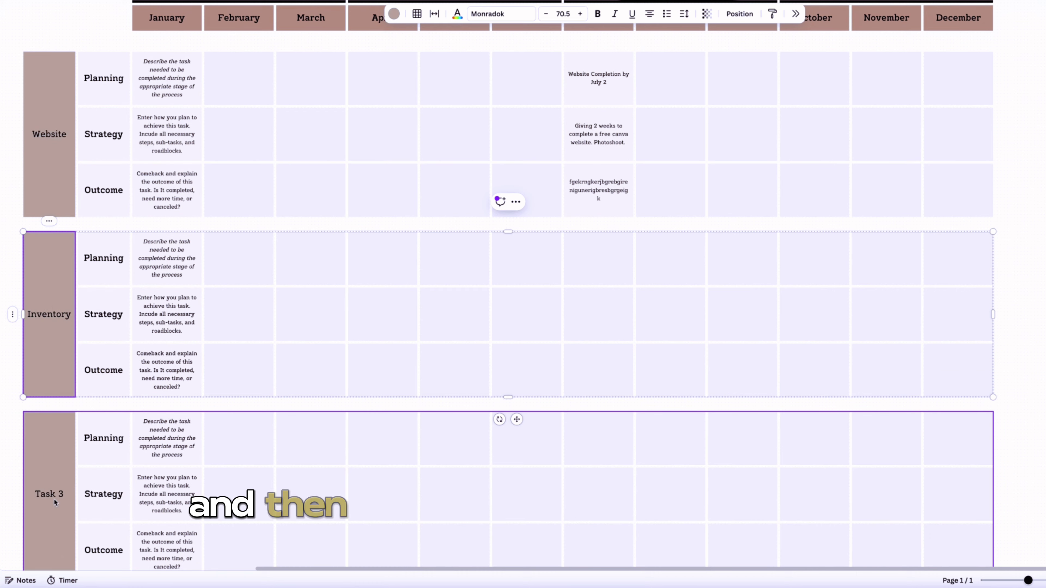
Replace the Task 3 label of the third task table with "Social Media".
click(52, 496)
text(So)
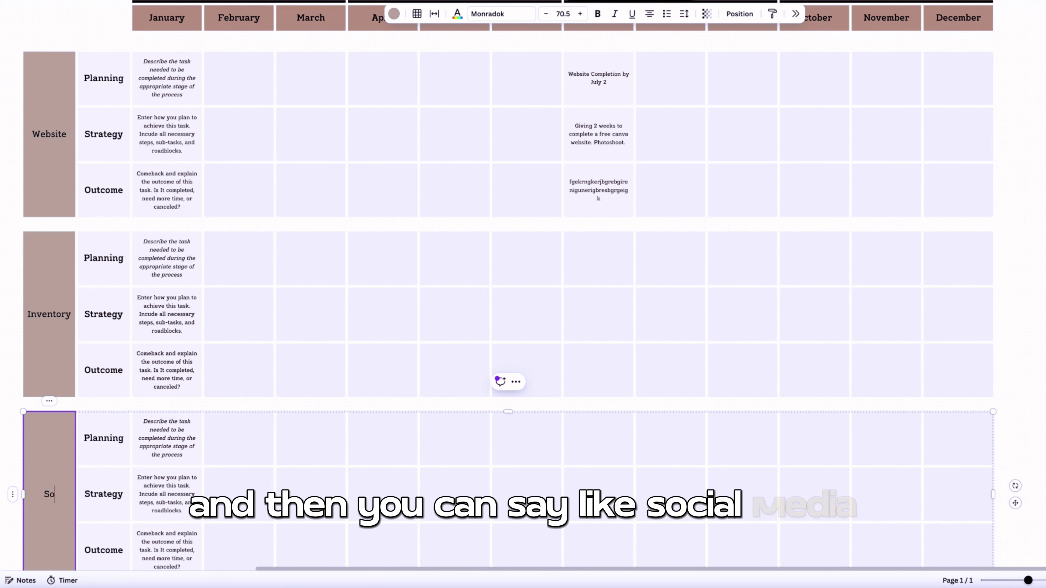
text(cial Media)
Review the whole roadmap, from the Task 4 table up to the header and across the quarters to December.
scroll(109, 400, down, 8)
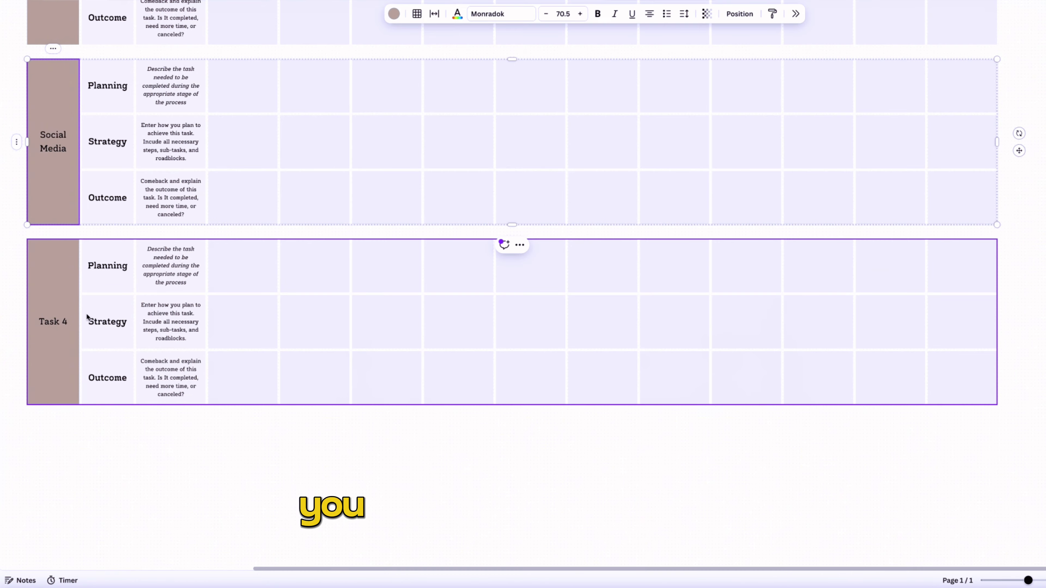
scroll(101, 418, up, 15)
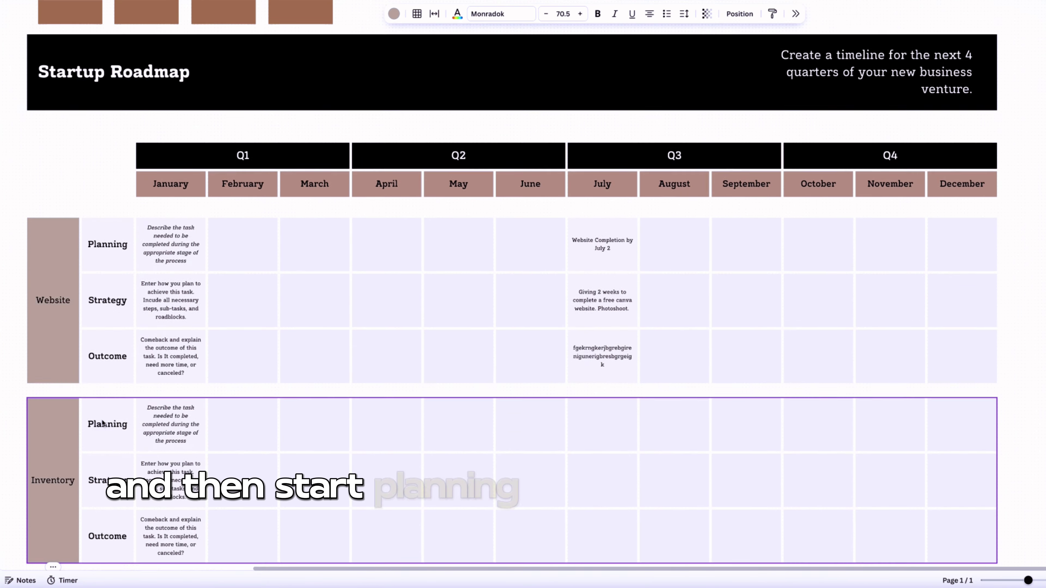
scroll(701, 451, up, 4)
scroll(701, 448, down, 10)
scroll(701, 448, right, 2)
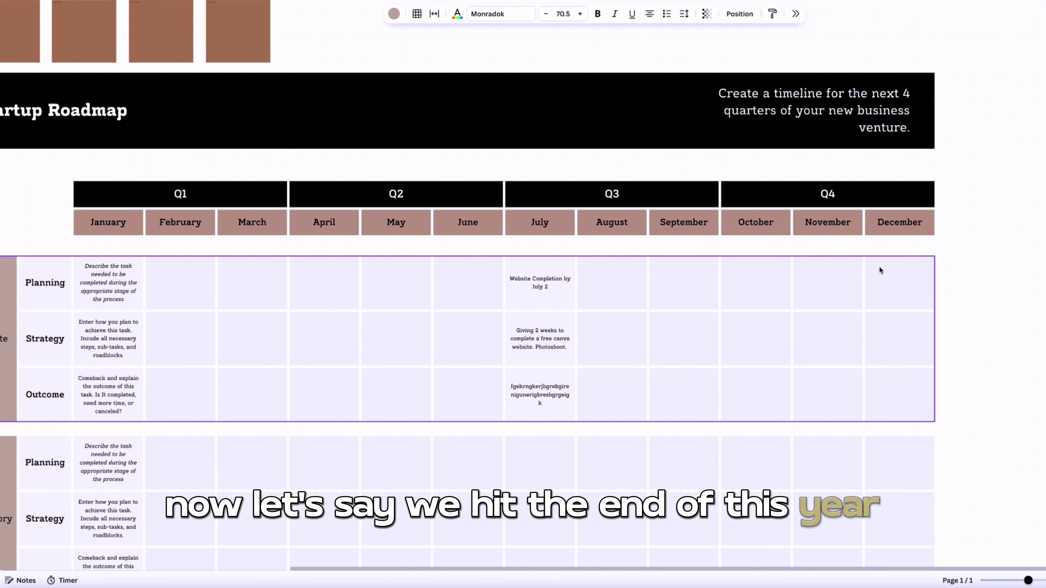
scroll(442, 266, left, 2)
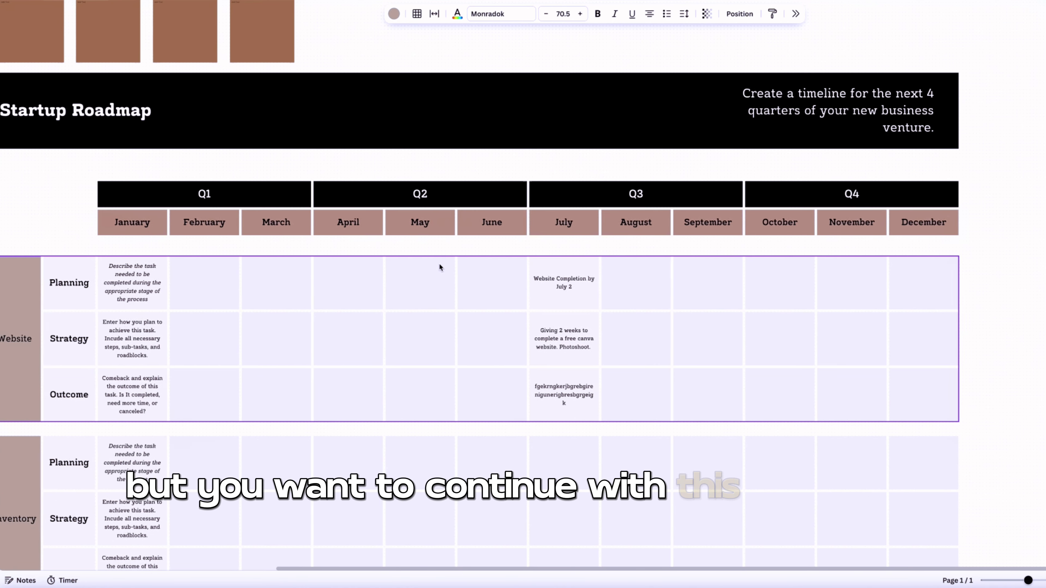
scroll(439, 266, right, 4)
scroll(440, 267, right, 3)
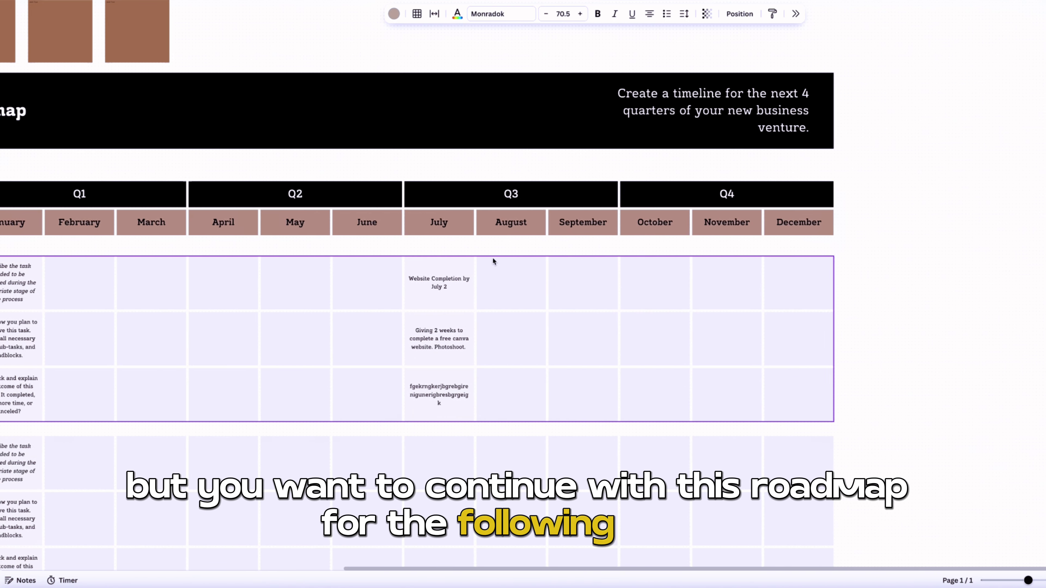
scroll(546, 365, left, 3)
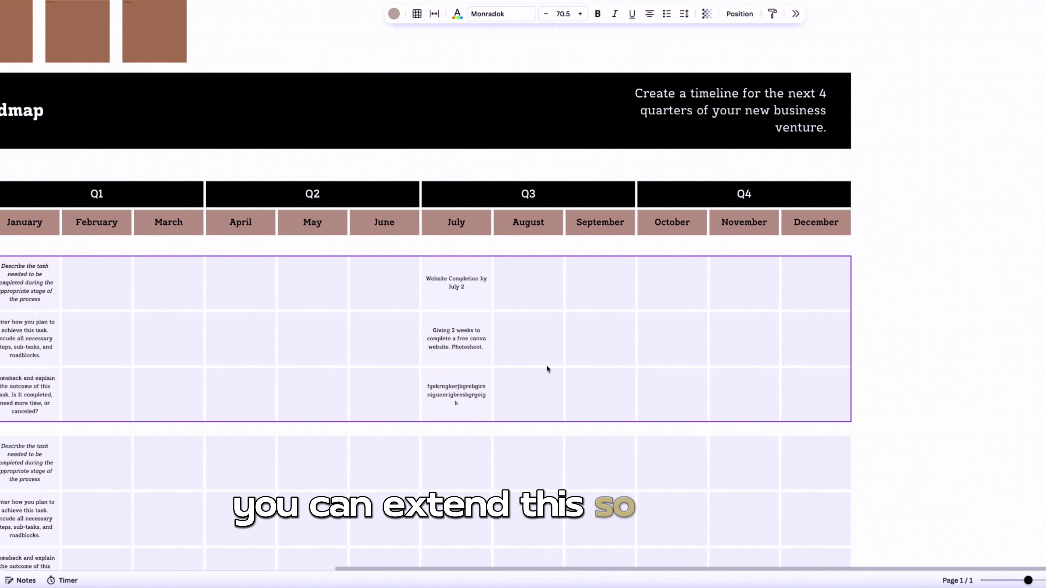
Duplicate the quarter and month headers with all four task tables, and place the copy beside the original roadmap after December.
drag(1028, 580, 1018, 580)
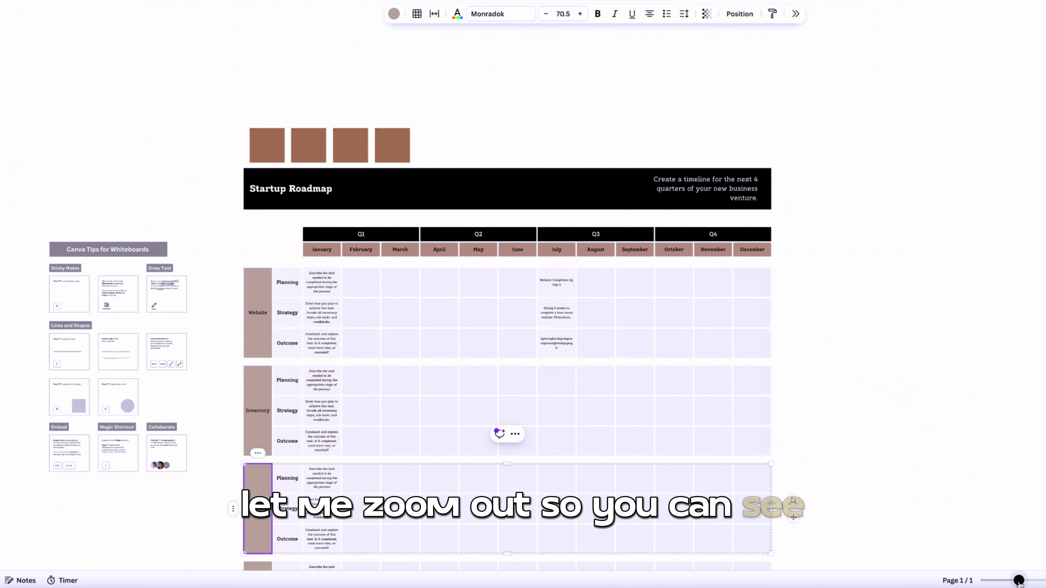
scroll(523, 288, down, 4)
drag(171, 62, 731, 522)
key(ctrl+c)
key(ctrl+v)
drag(959, 322, 922, 278)
scroll(523, 289, right, 5)
Add a black banner with the white text "YEAR 2" above the copied timeline, spanning its four quarters.
click(4, 124)
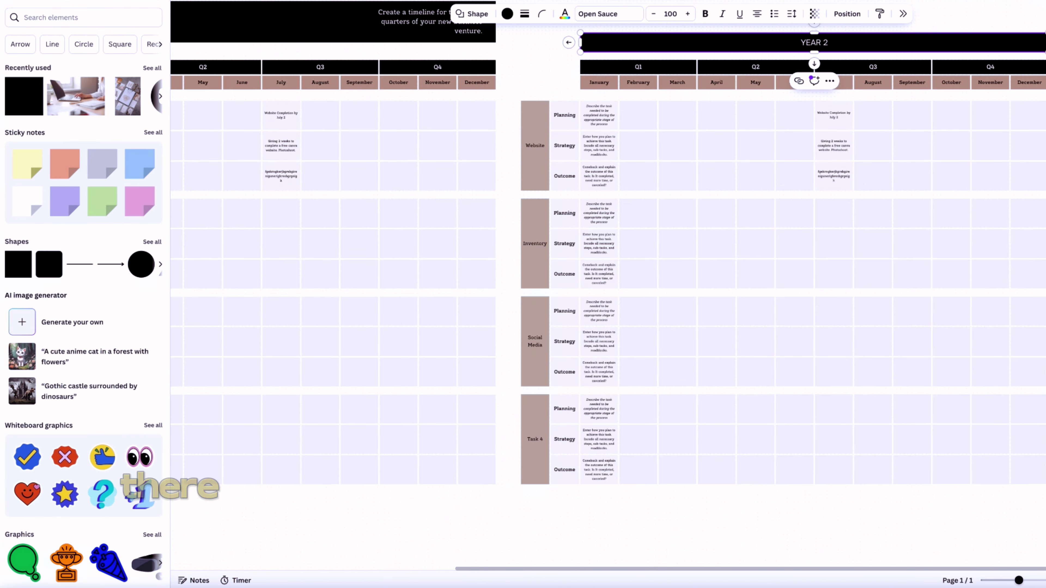
scroll(926, 243, up, 5)
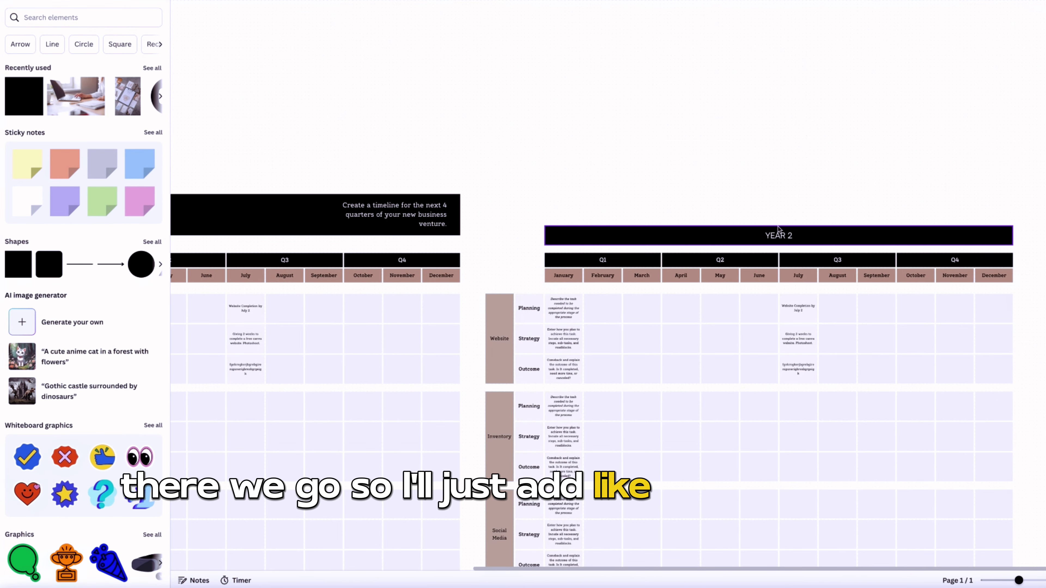
scroll(926, 243, left, 5)
scroll(778, 227, down, 3)
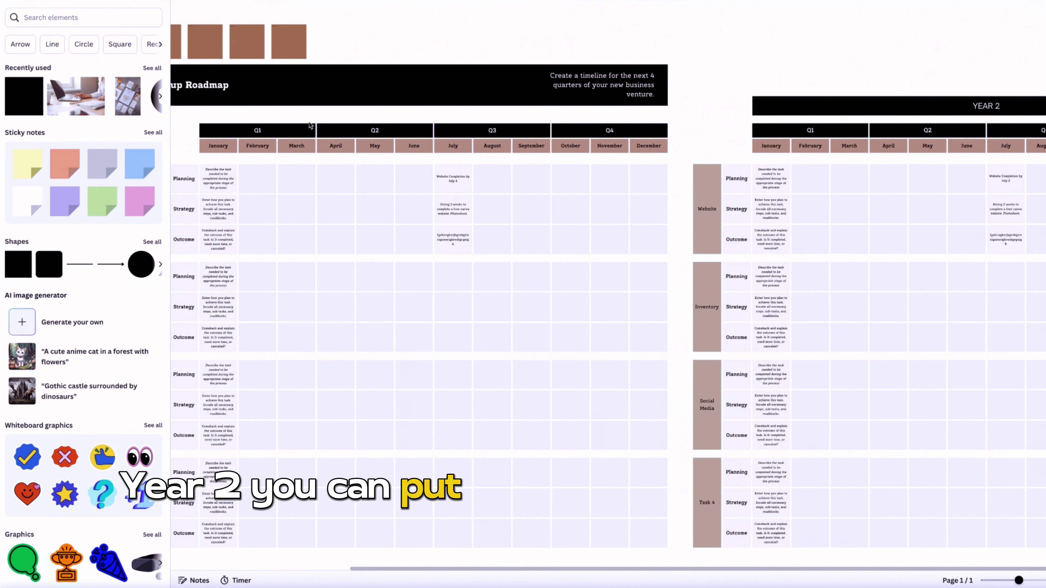
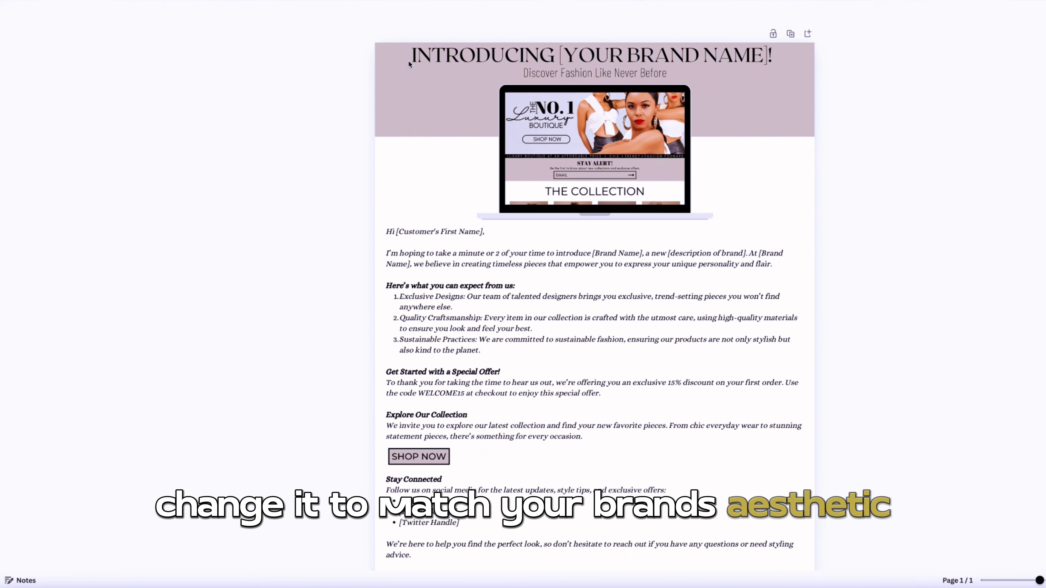
Select the laptop mockup in the brand introduction email template and look through the email's body text.
click(594, 126)
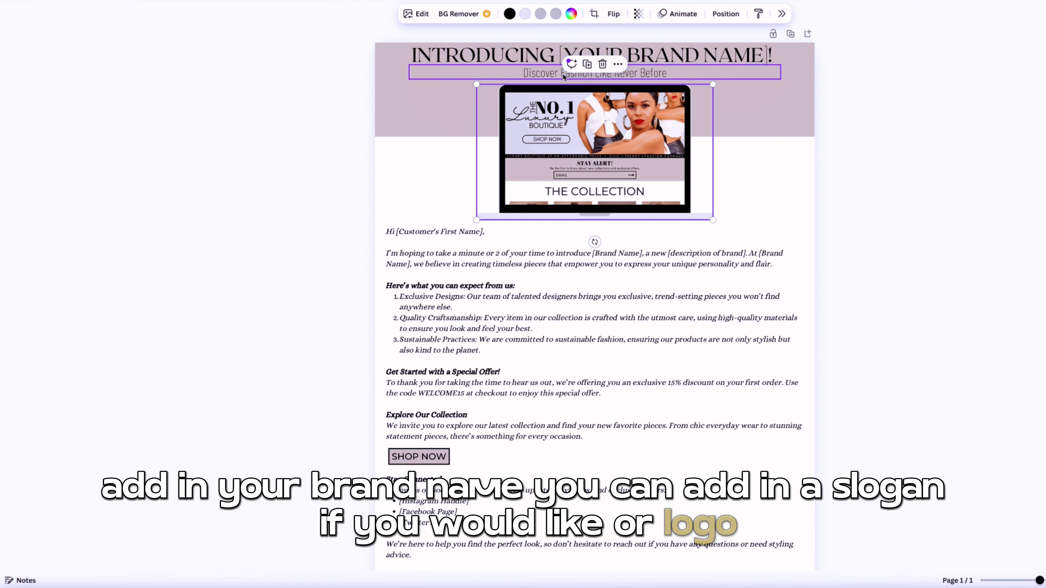
scroll(433, 182, down, 2)
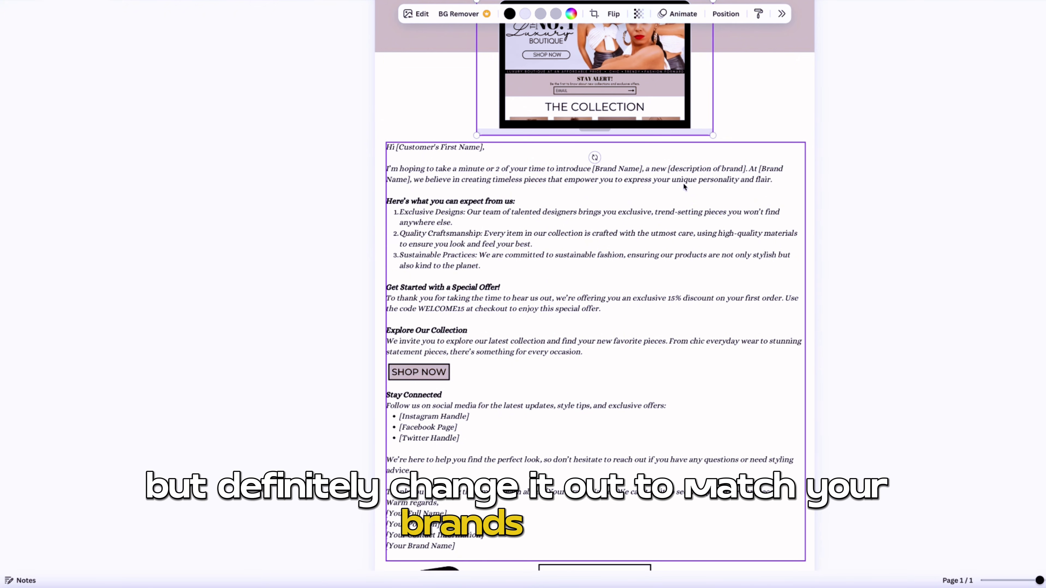
Examine the brand introduction email from its list of expectations to the social media footer, and look over its header and body again.
scroll(437, 201, down, 1)
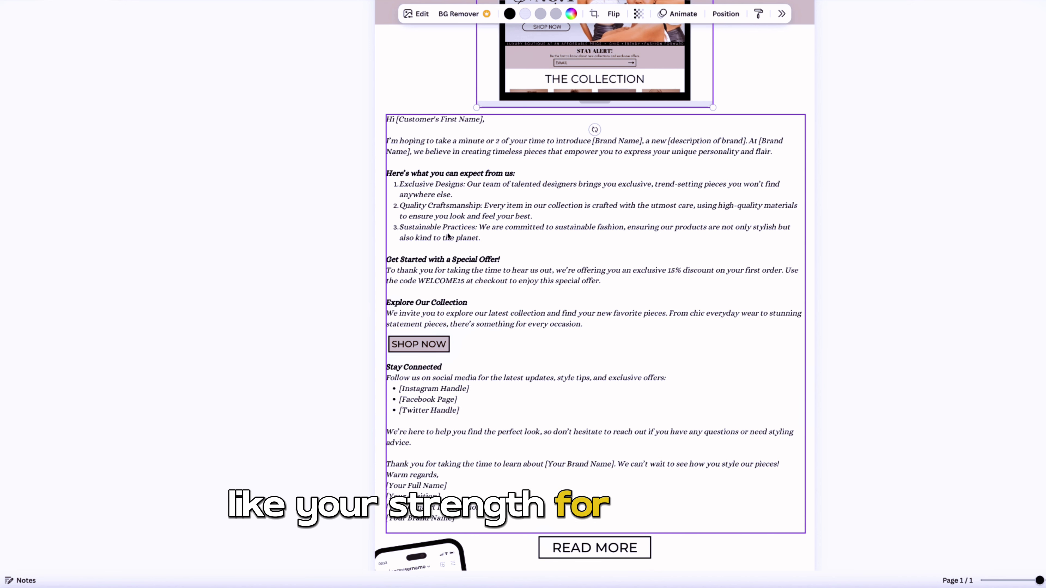
scroll(450, 235, down, 1)
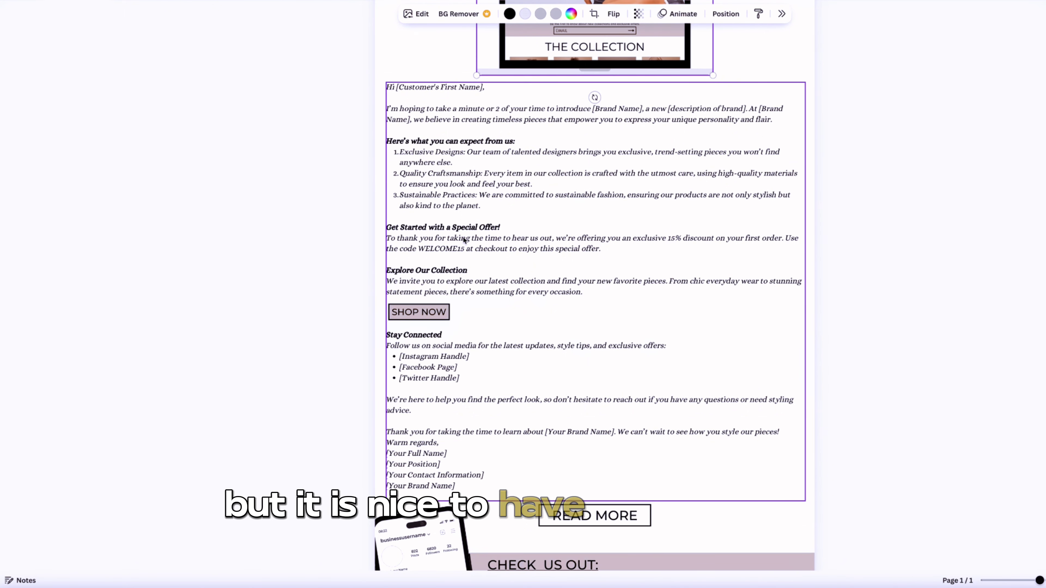
scroll(400, 251, down, 1)
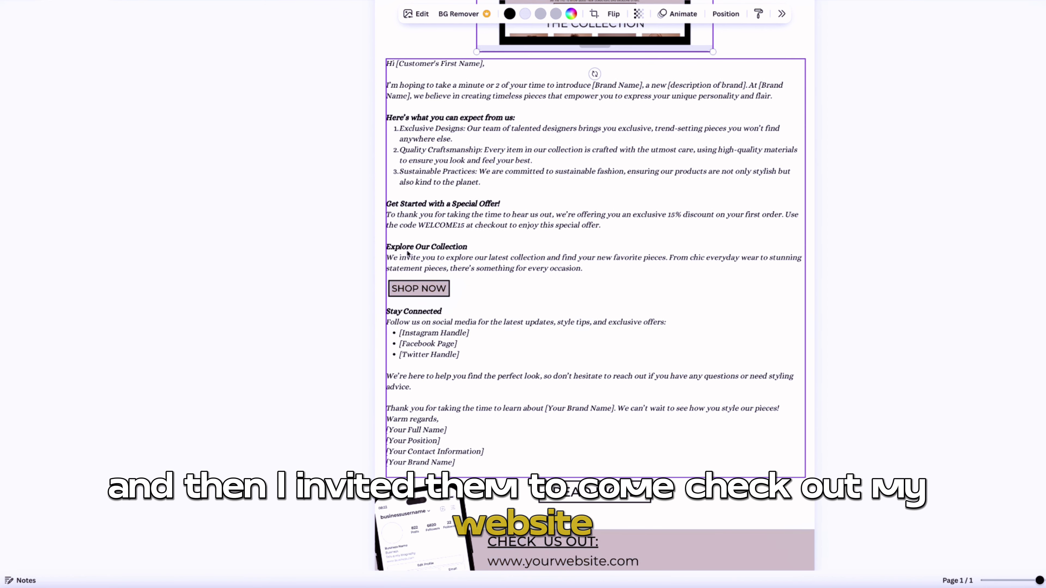
scroll(469, 320, down, 1)
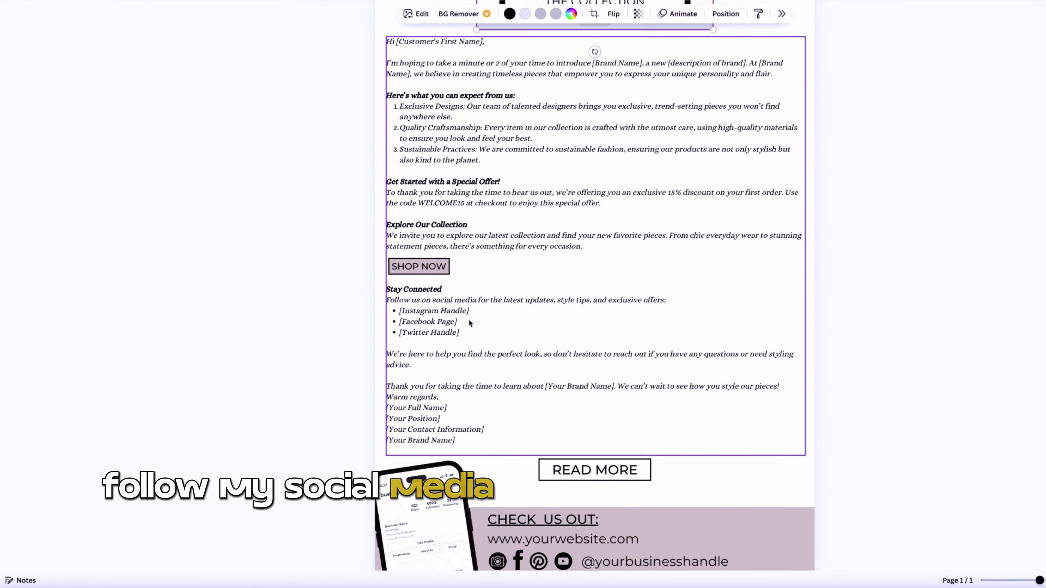
scroll(469, 323, down, 1)
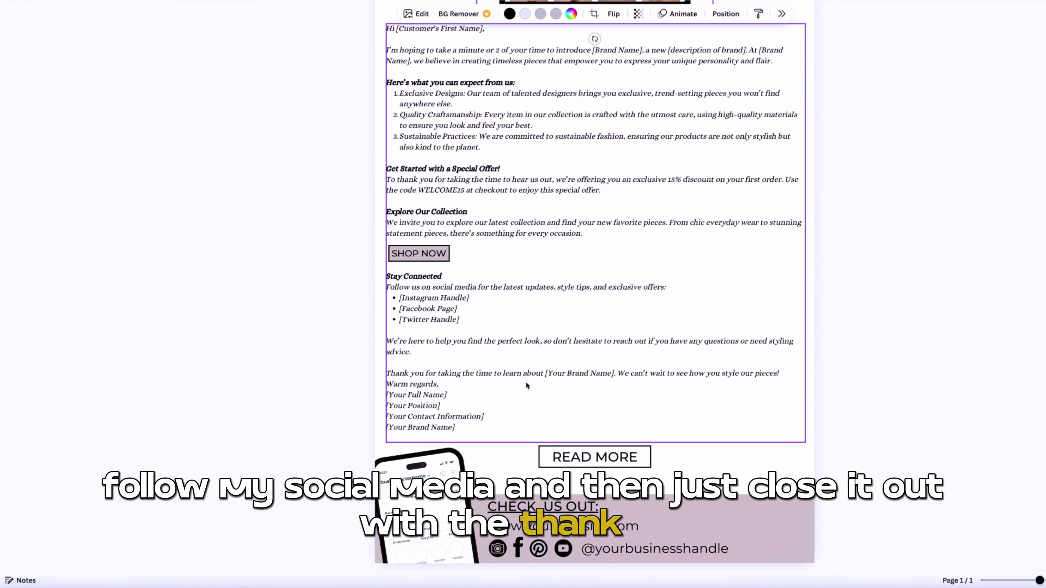
scroll(527, 383, down, 1)
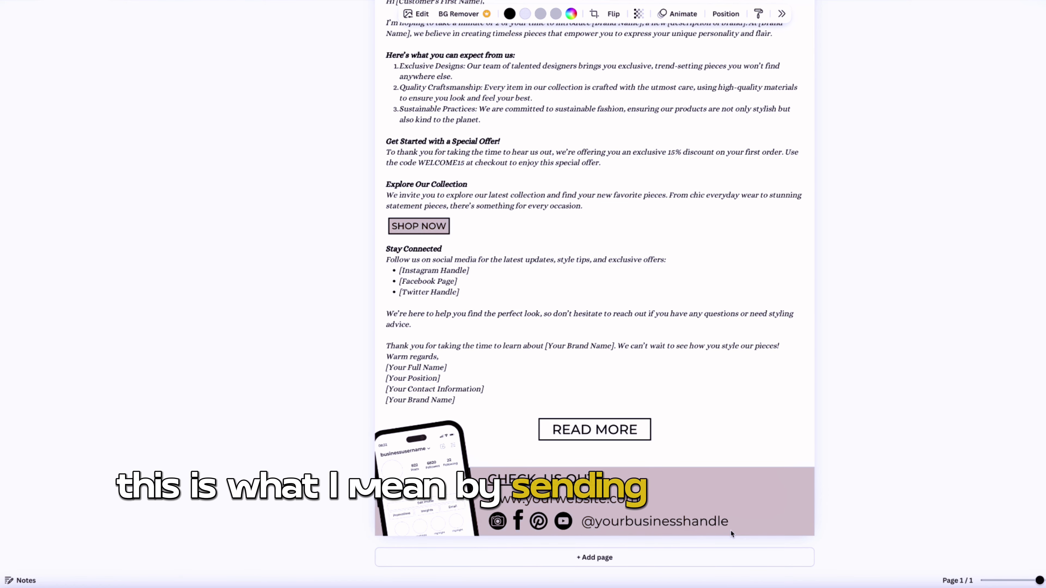
scroll(713, 310, up, 5)
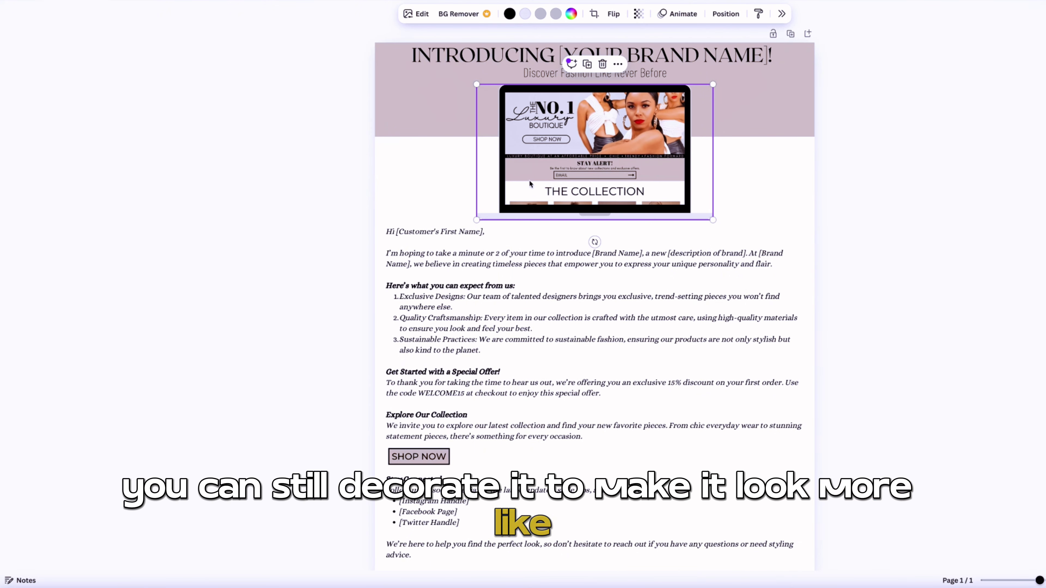
scroll(529, 181, down, 3)
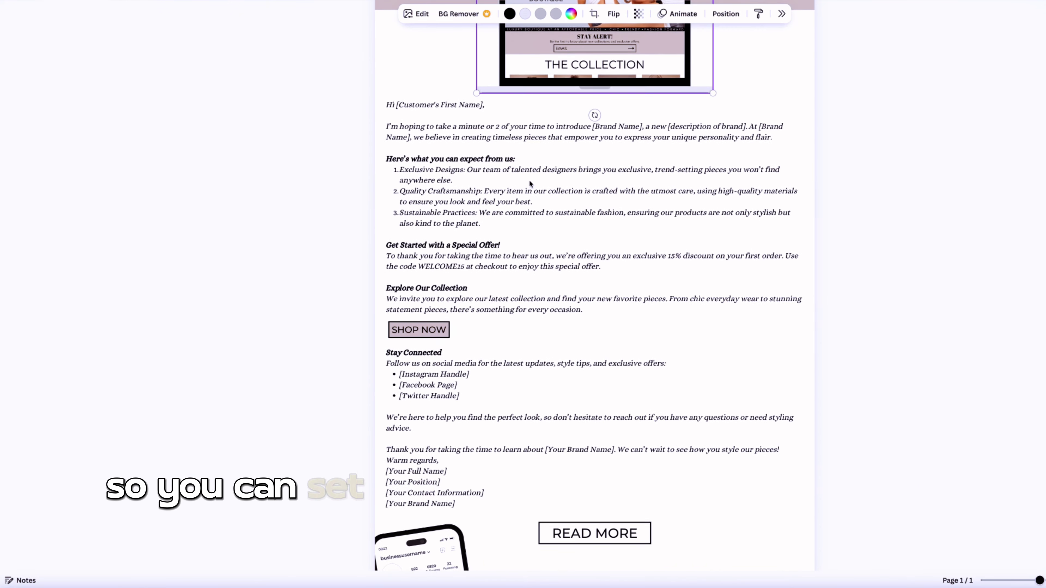
scroll(529, 179, down, 3)
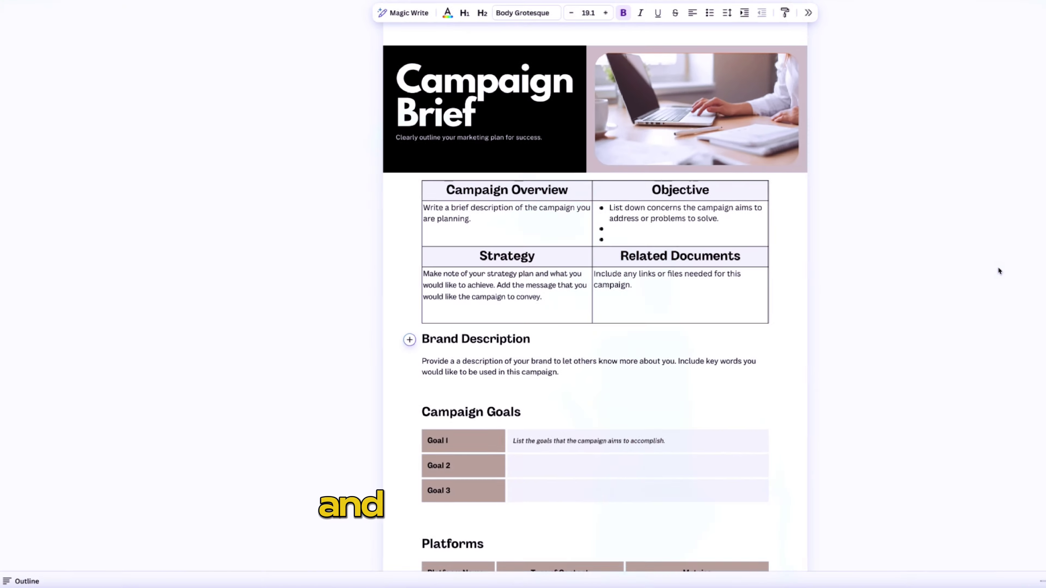
Examine the Campaign Brief document's header, overview table, Brand Description and Campaign Goals, comparing the goals with the overview and strategy cells.
scroll(998, 270, down, 1)
click(446, 135)
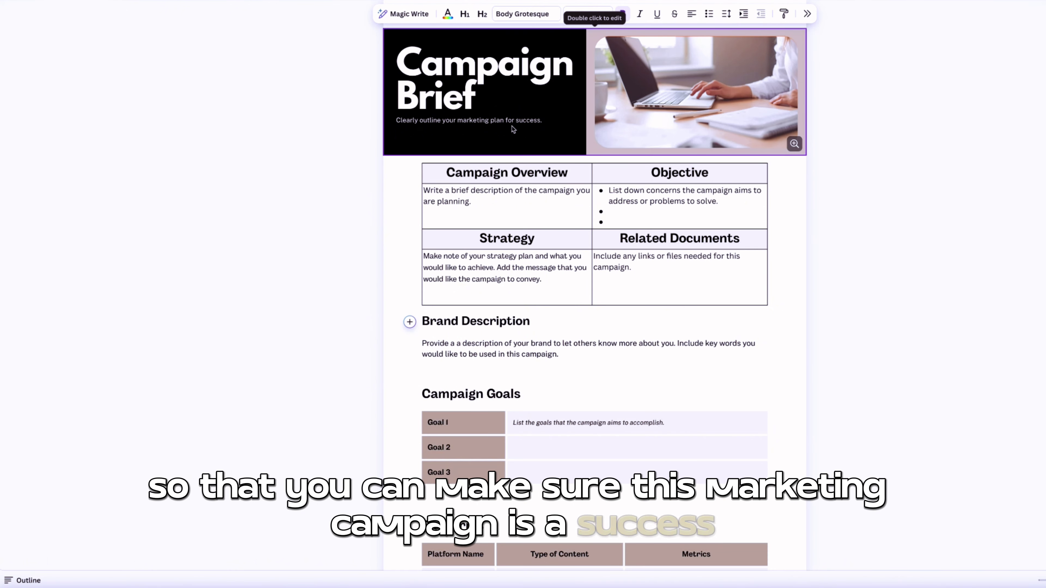
click(492, 192)
scroll(492, 192, down, 1)
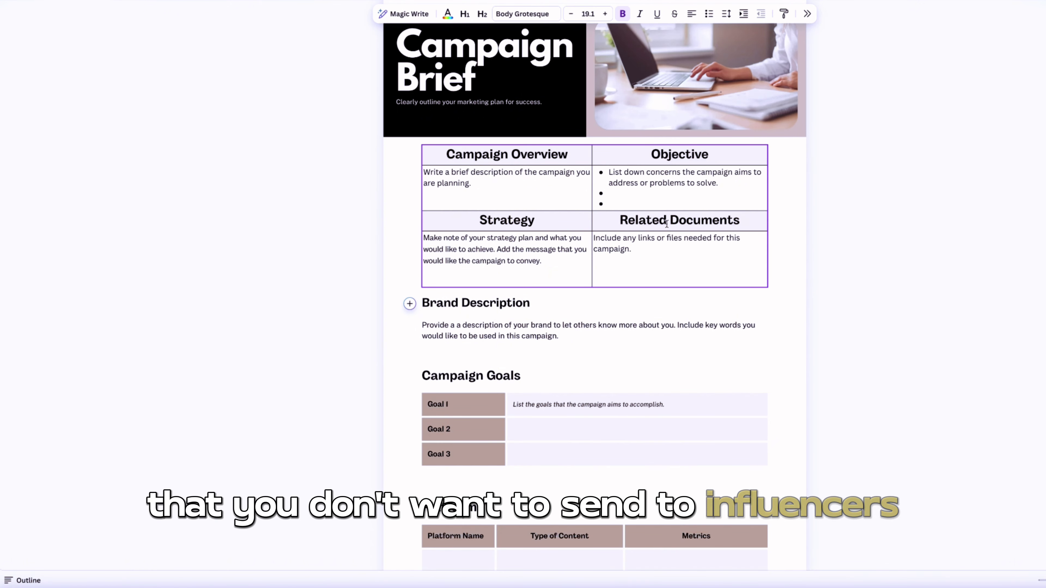
scroll(666, 224, down, 2)
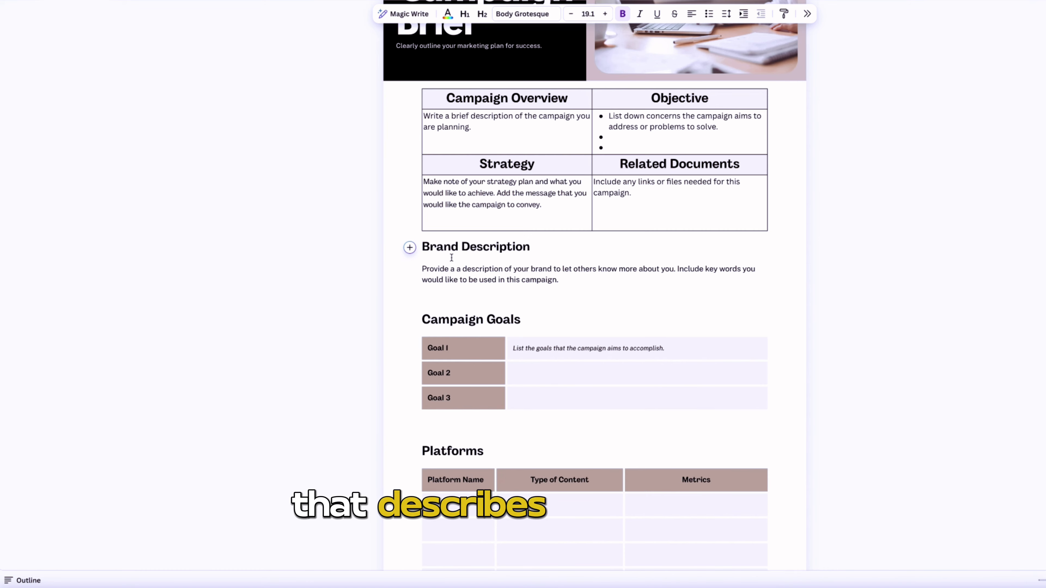
scroll(415, 227, down, 3)
click(503, 227)
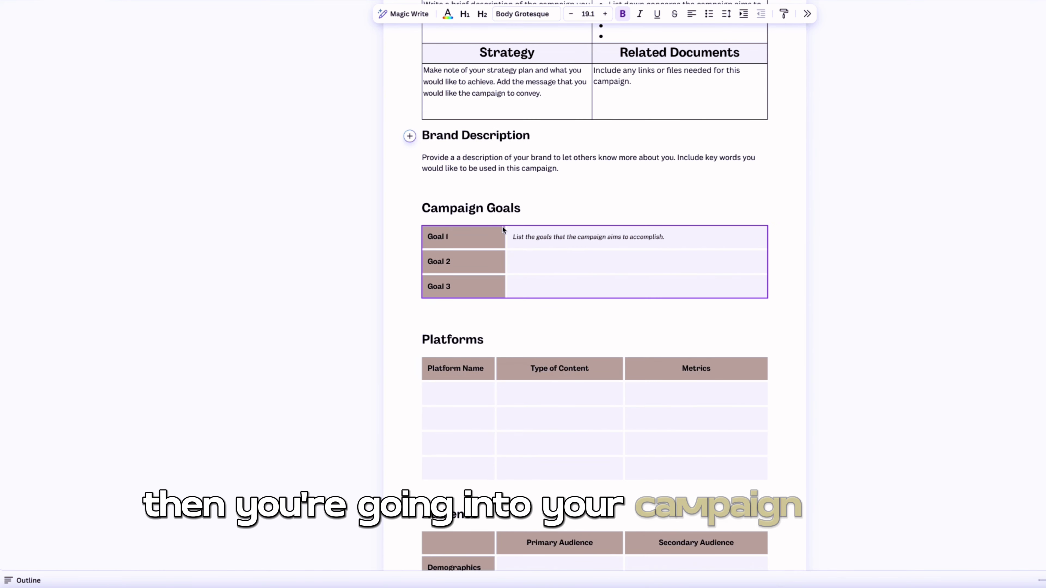
scroll(502, 227, up, 2)
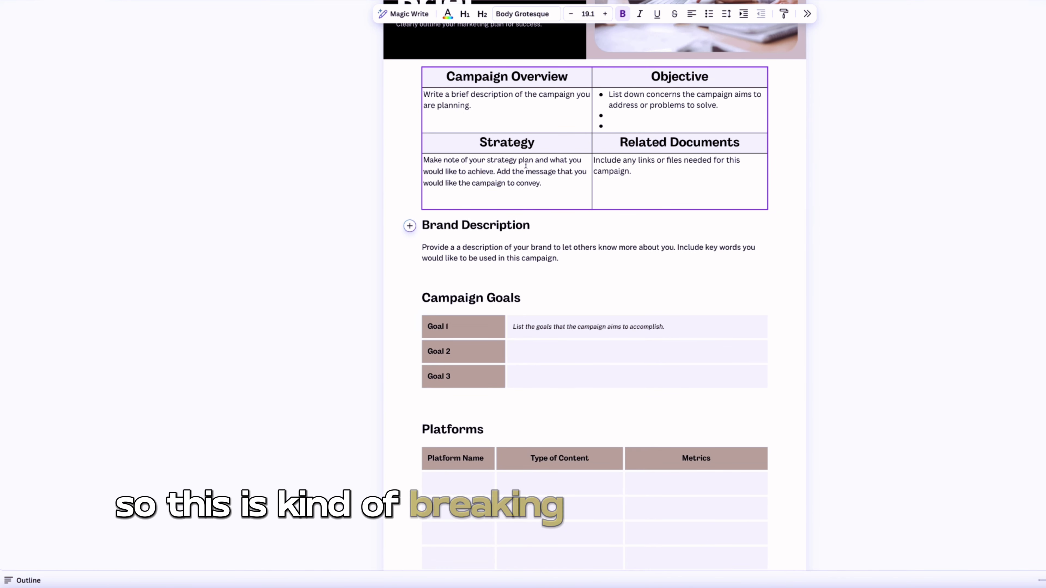
scroll(506, 176, down, 2)
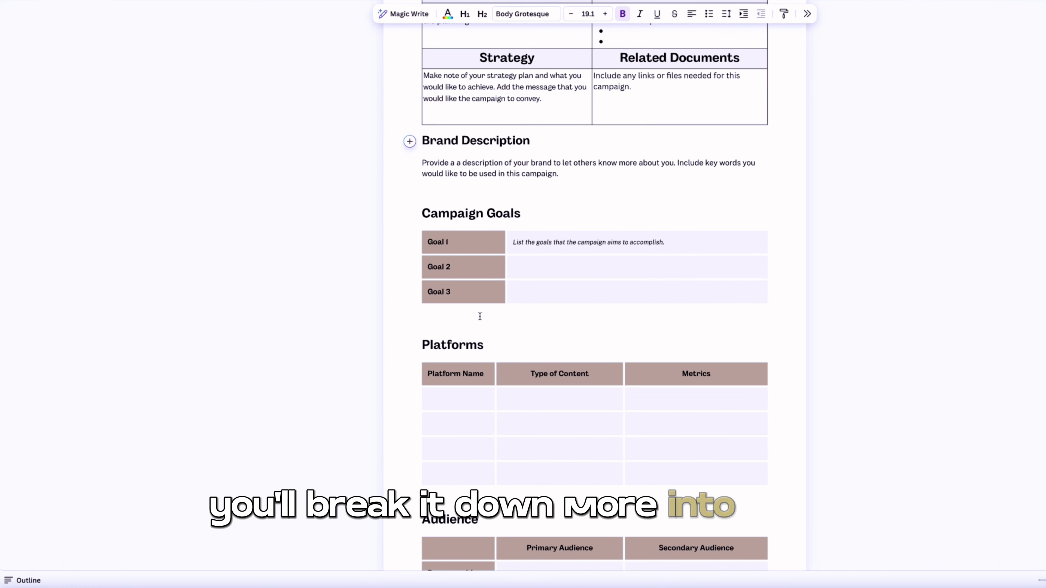
Review the campaign brief's Platforms, Audience, Deliverables, KPIs and Schedule tables, and return to the Audience section.
scroll(479, 316, down, 3)
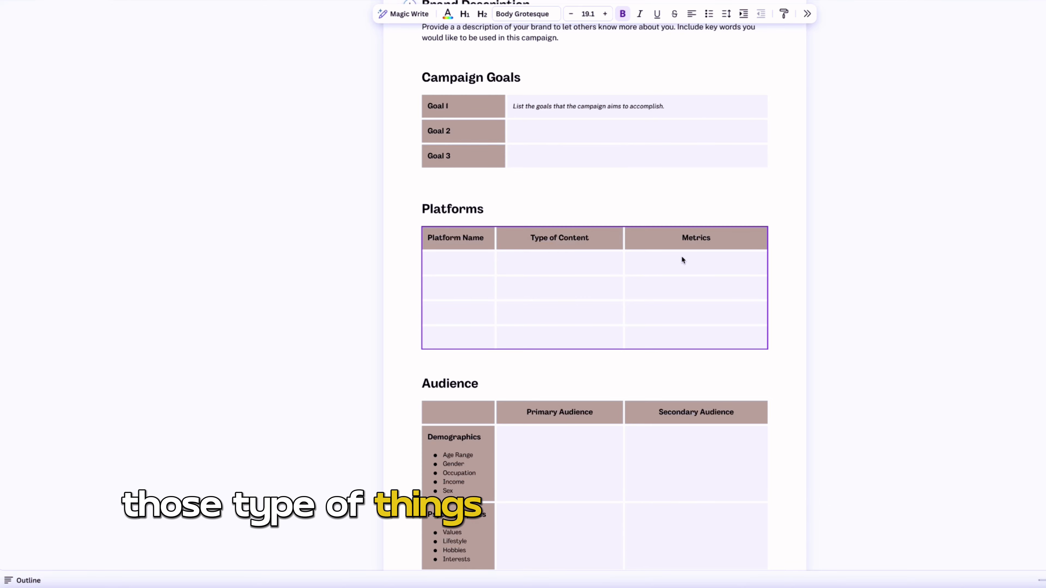
scroll(684, 305, down, 4)
scroll(683, 304, up, 1)
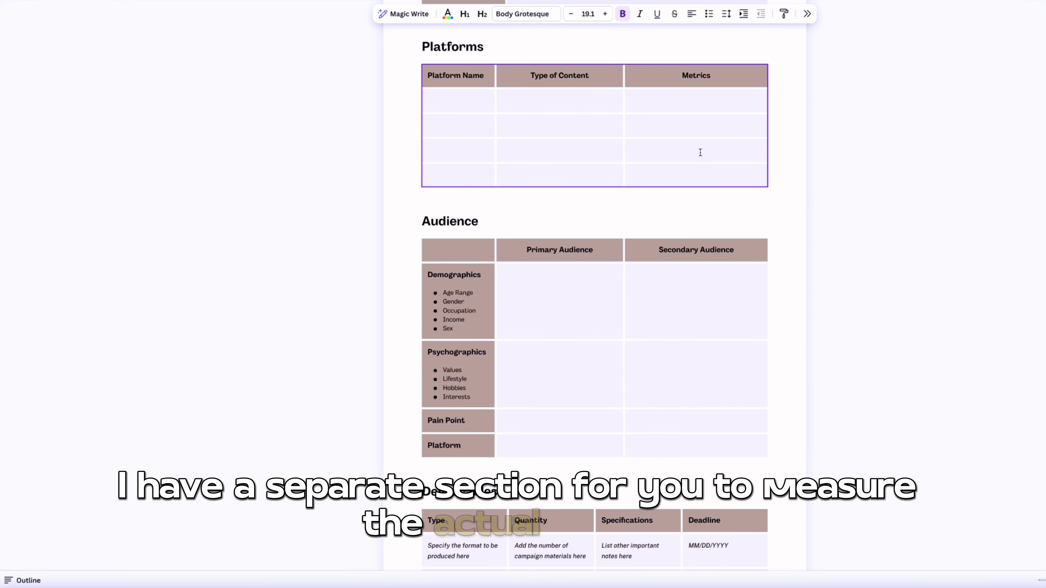
scroll(622, 184, down, 2)
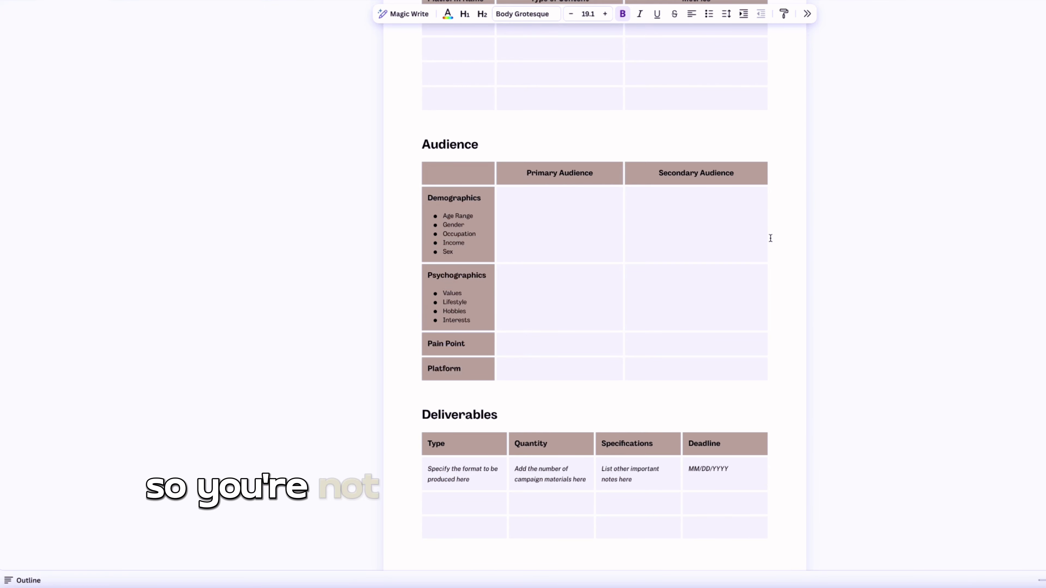
scroll(770, 238, down, 4)
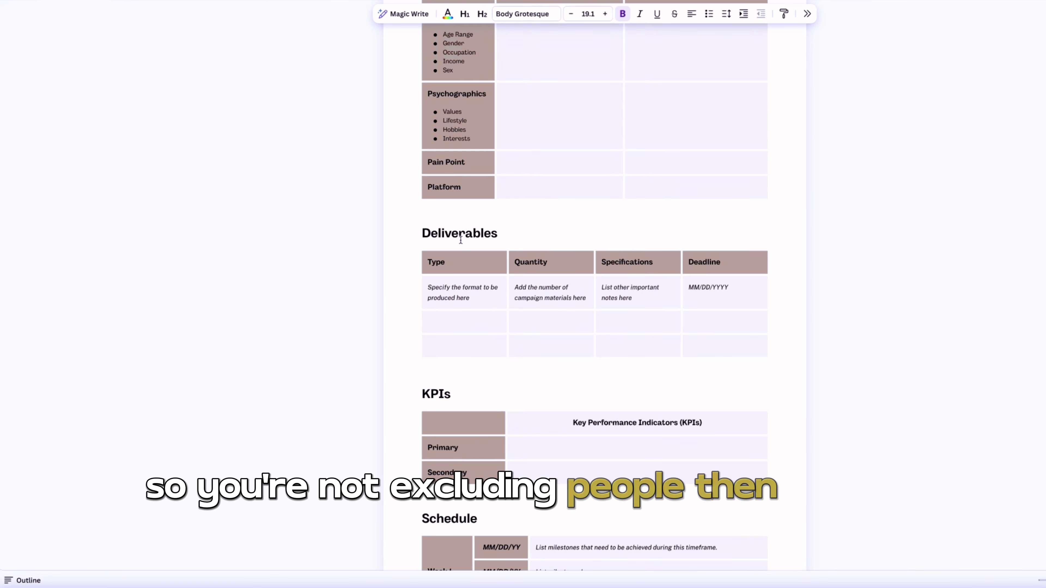
scroll(461, 239, down, 1)
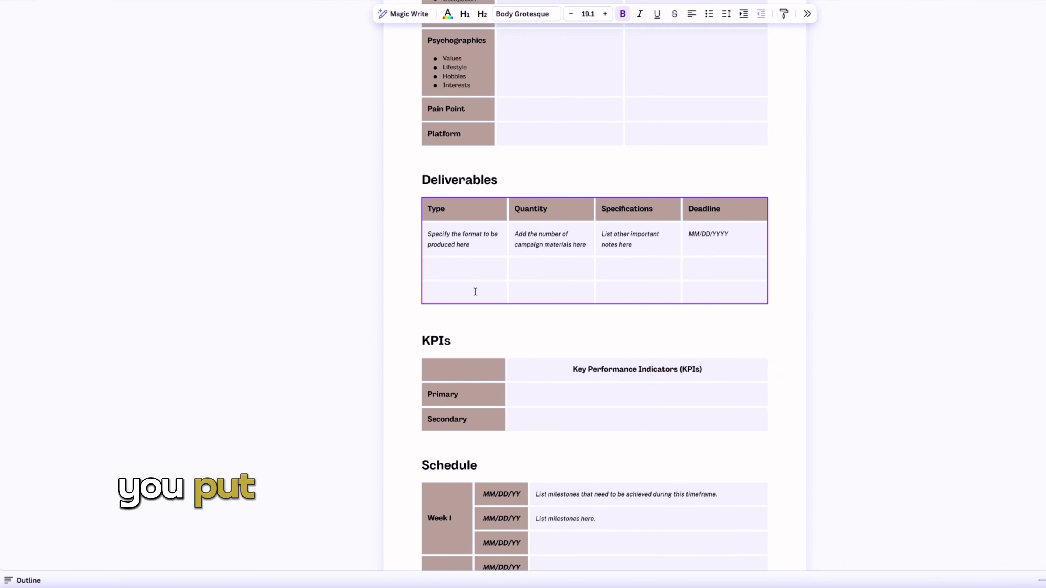
scroll(479, 283, down, 1)
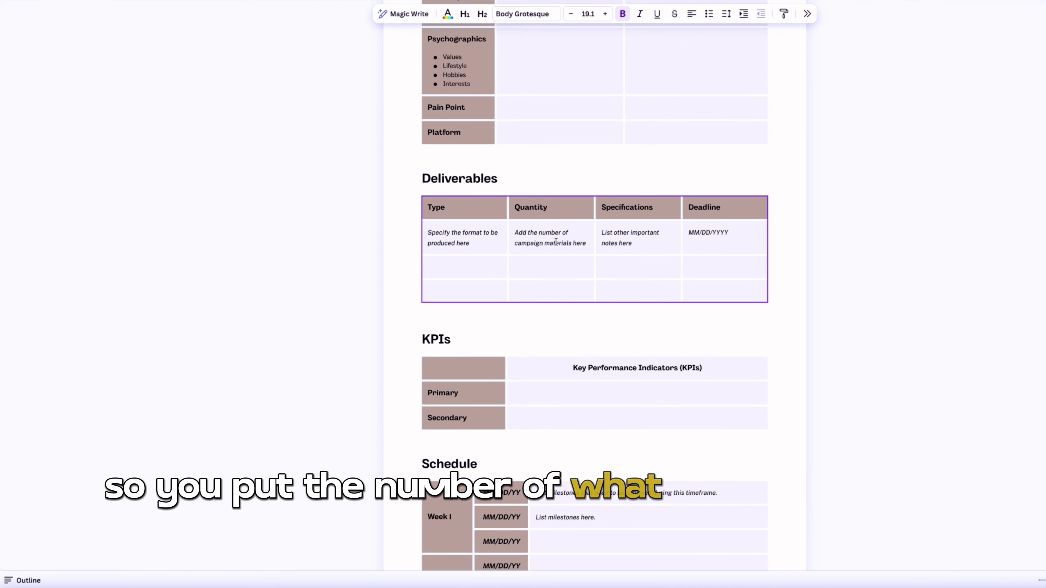
scroll(609, 241, down, 1)
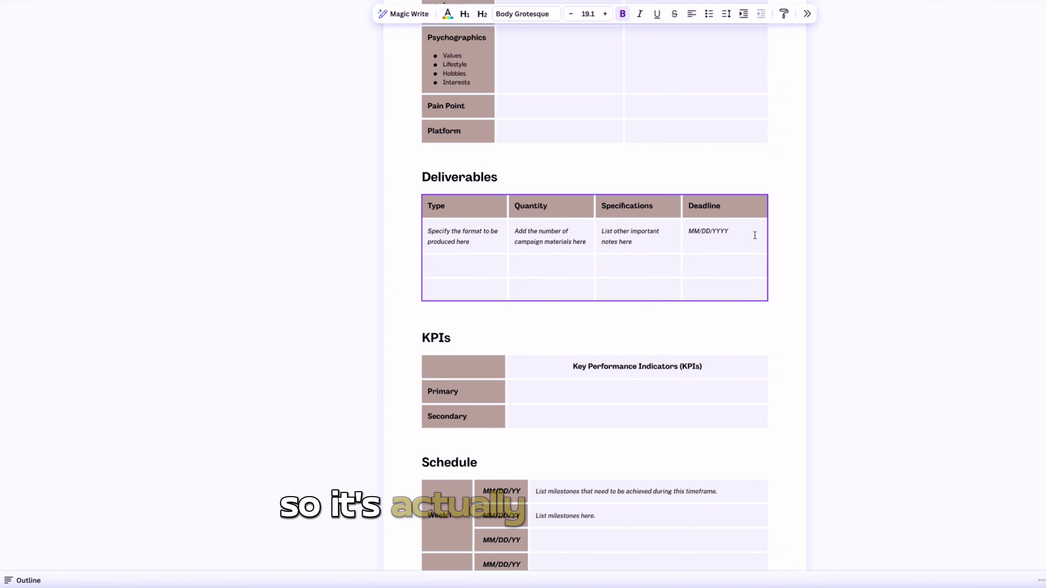
scroll(762, 227, down, 2)
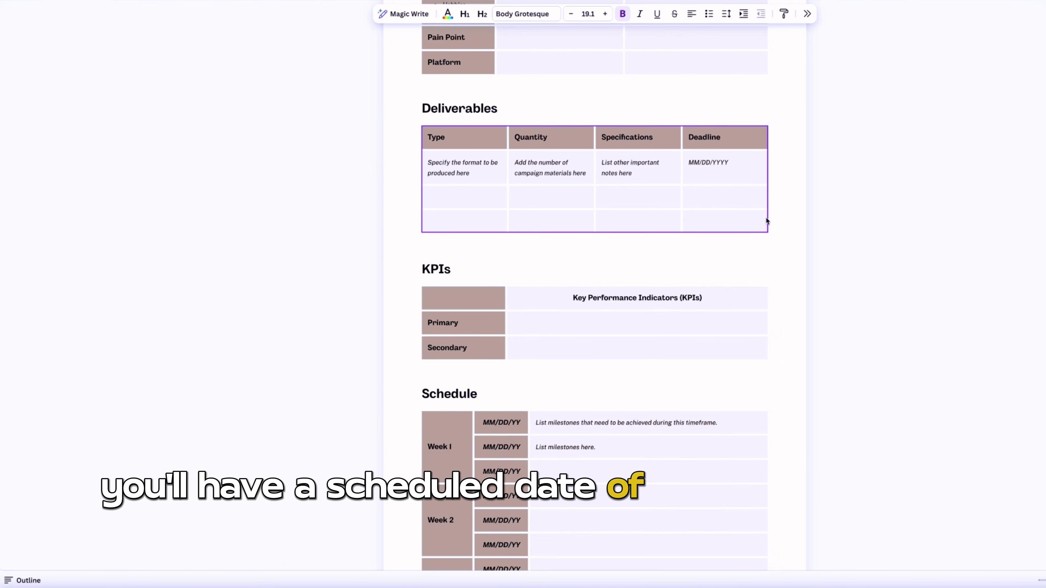
scroll(427, 144, down, 3)
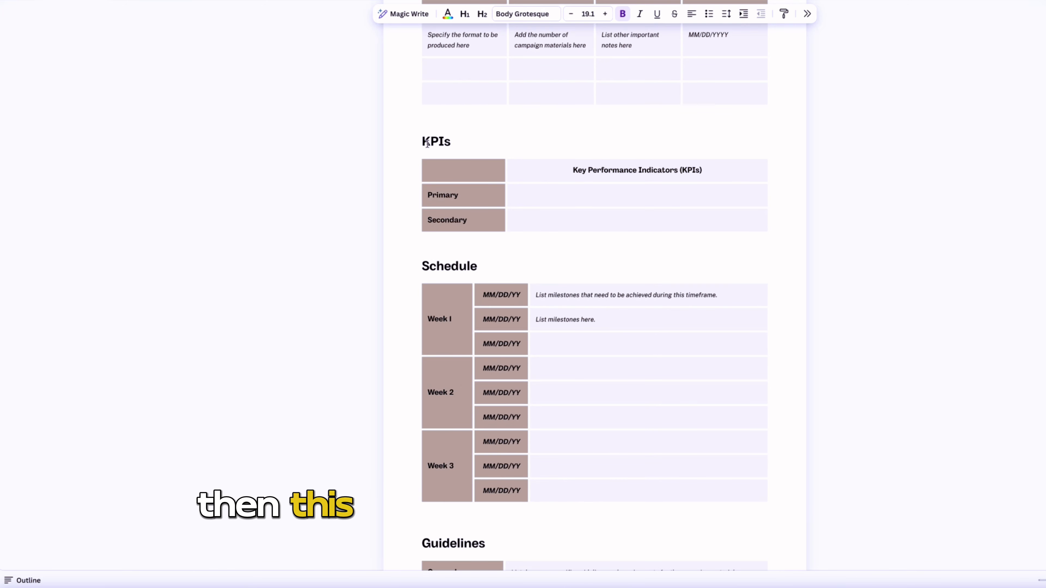
scroll(427, 143, up, 12)
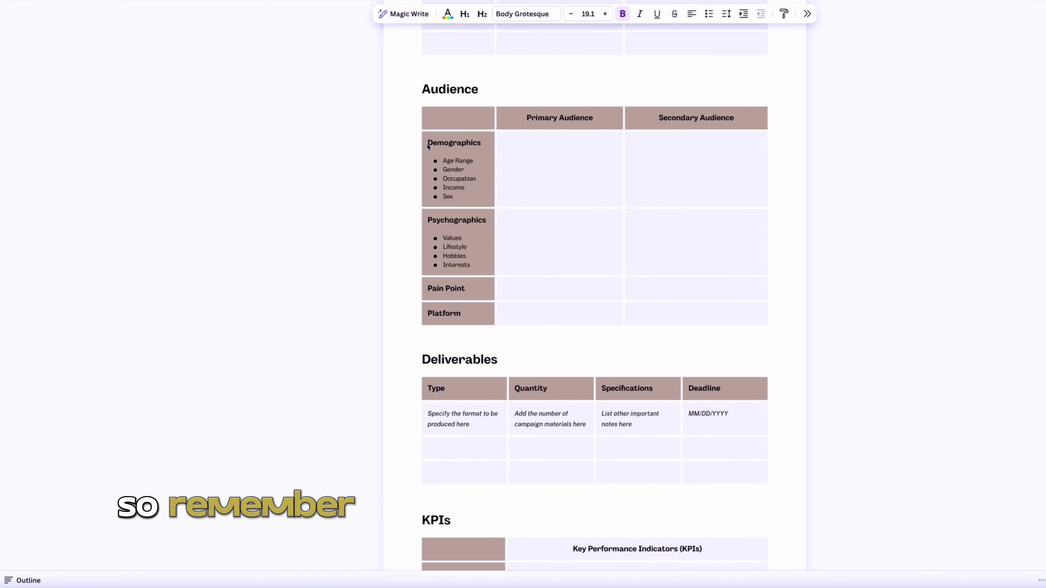